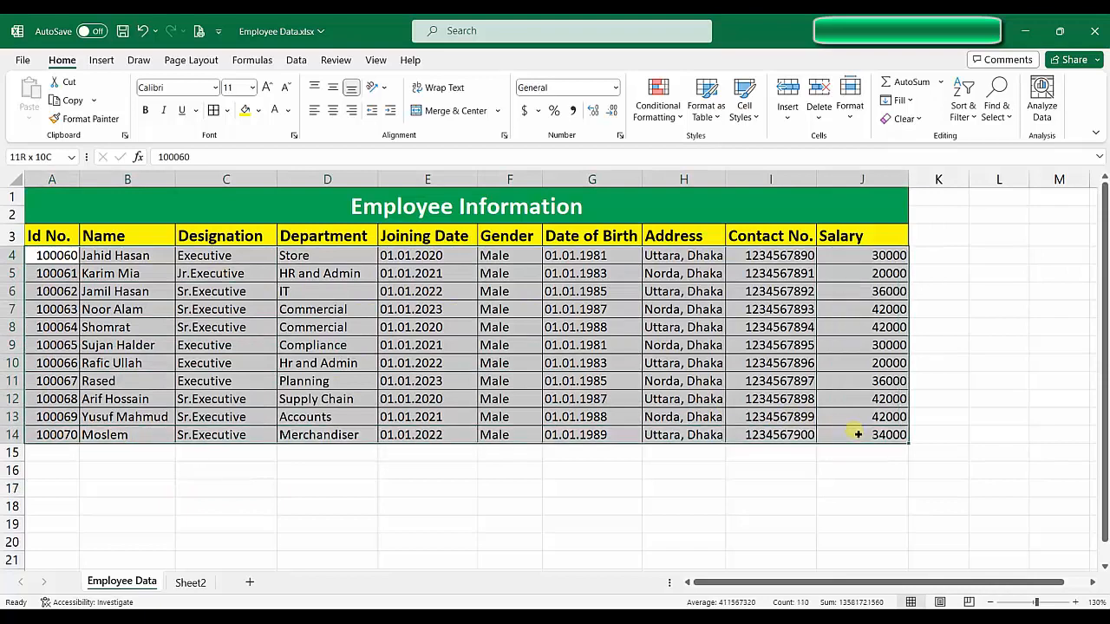
# Step: Select and review the Employee Data table's columns, title and rows
pyautogui.click(319, 471)
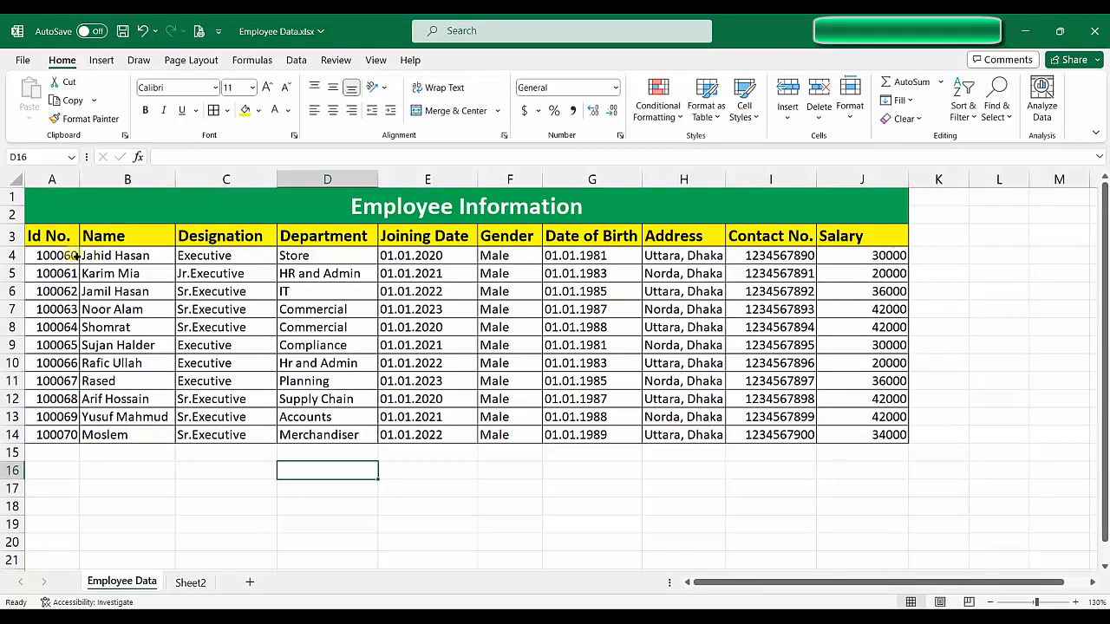
pyautogui.moveTo(52, 179); pyautogui.dragTo(895, 208)
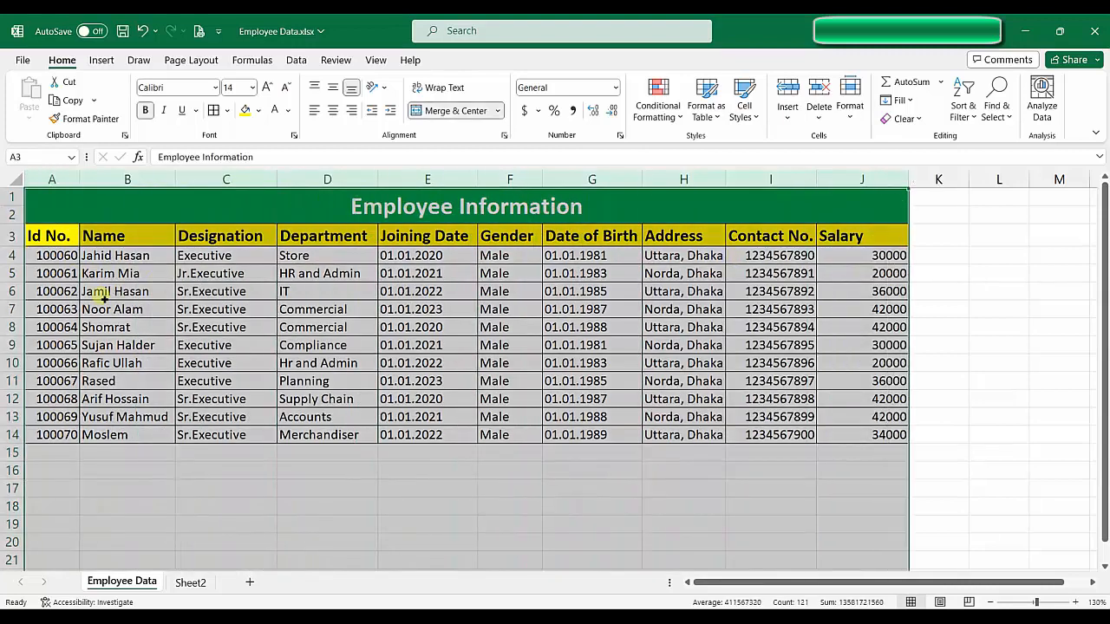
pyautogui.click(96, 295)
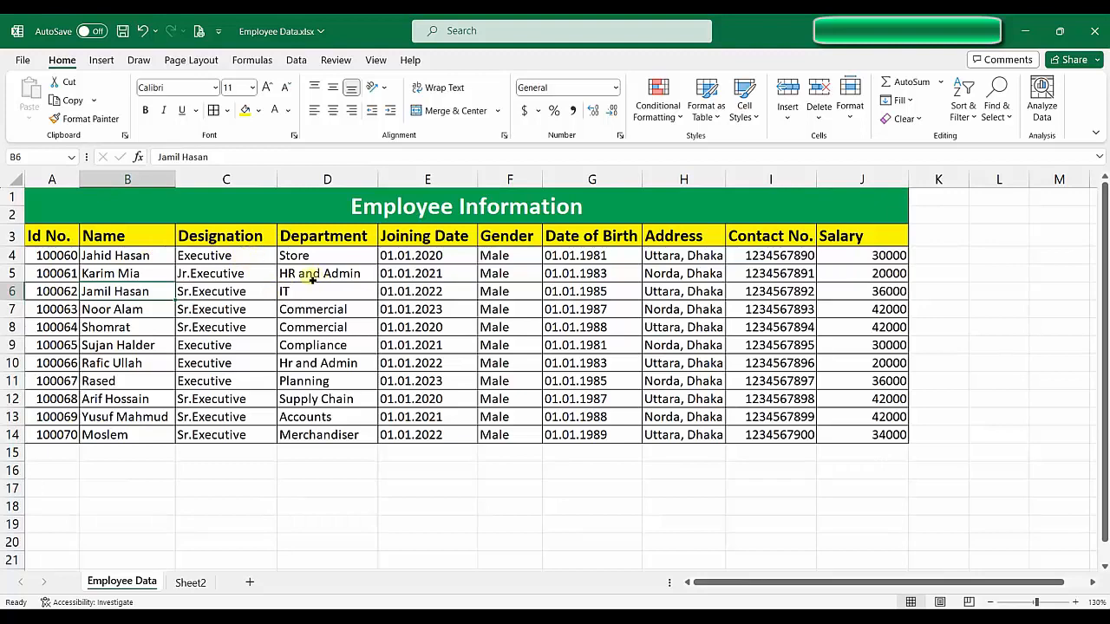
pyautogui.moveTo(83, 200); pyautogui.dragTo(605, 463)
pyautogui.click(334, 506)
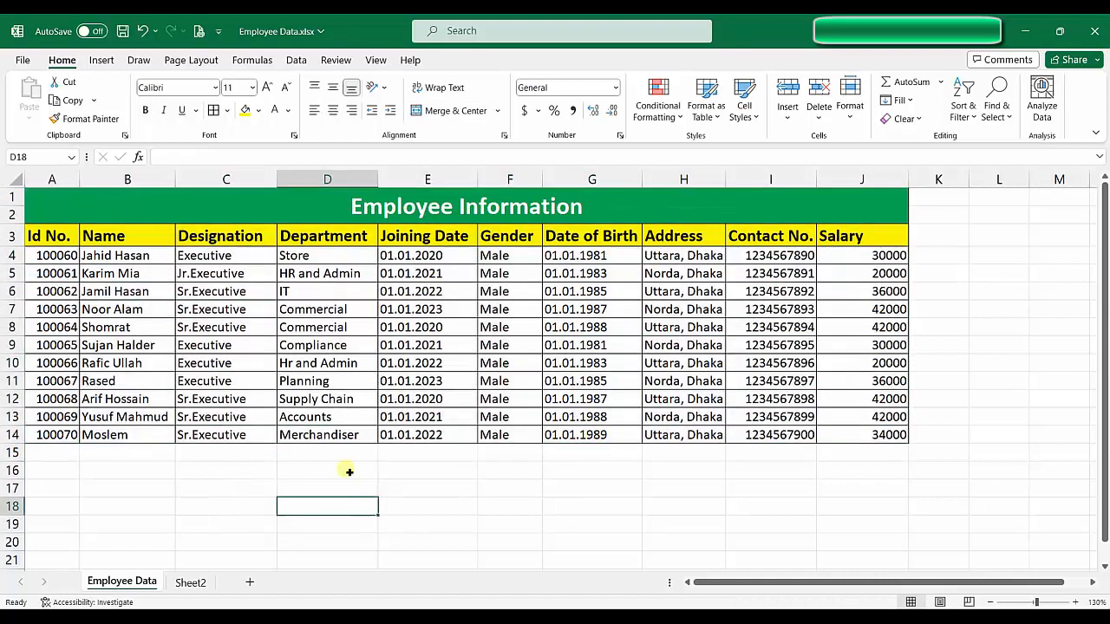
# Step: Recheck the Employee Data headings, then move to blank Sheet2 and select row 1
pyautogui.click(190, 582)
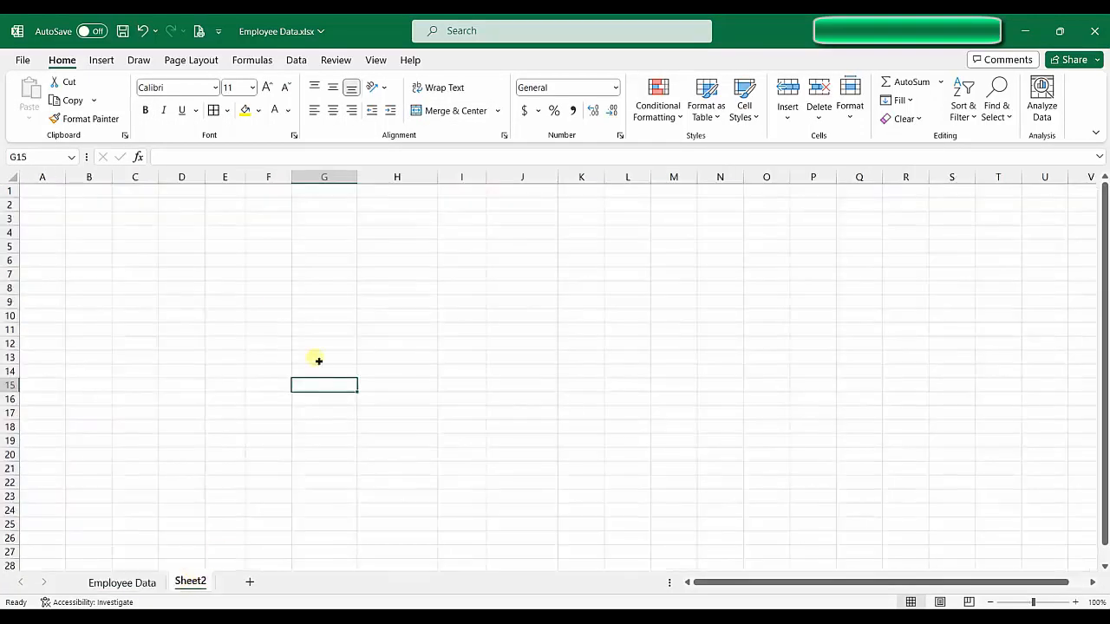
pyautogui.click(139, 583)
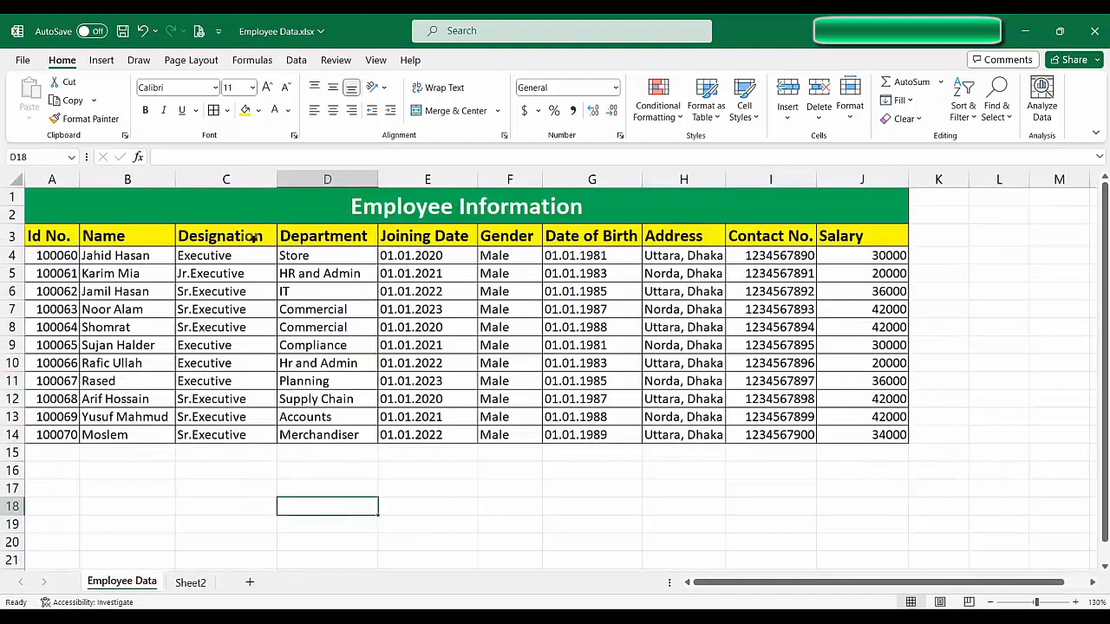
pyautogui.click(64, 236)
pyautogui.moveTo(64, 236); pyautogui.dragTo(854, 249)
pyautogui.click(273, 416)
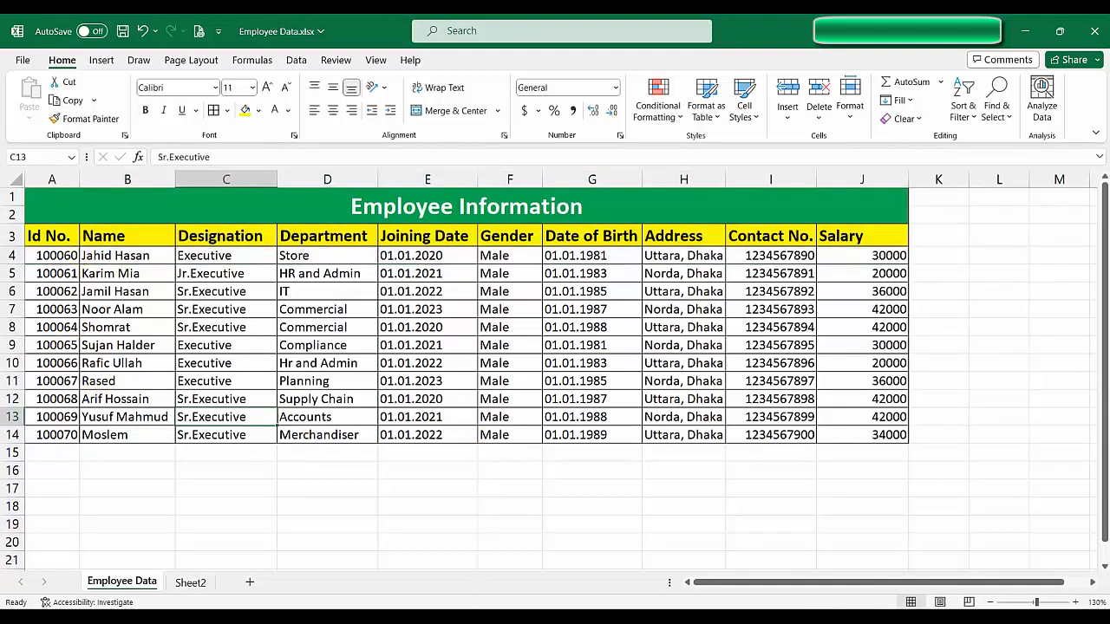
pyautogui.click(193, 581)
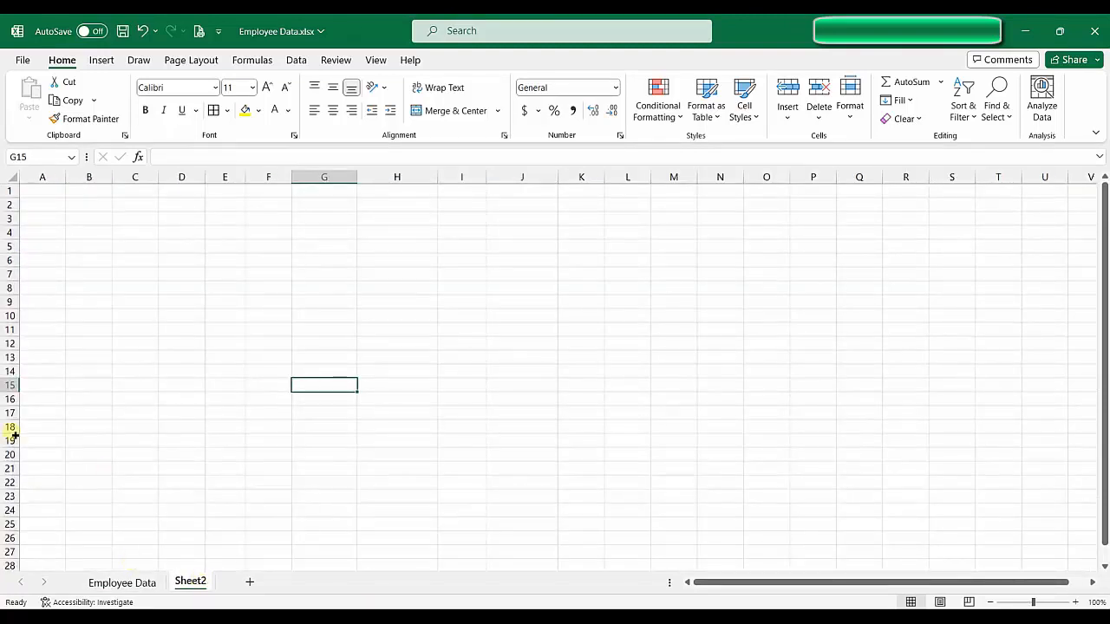
pyautogui.click(9, 191)
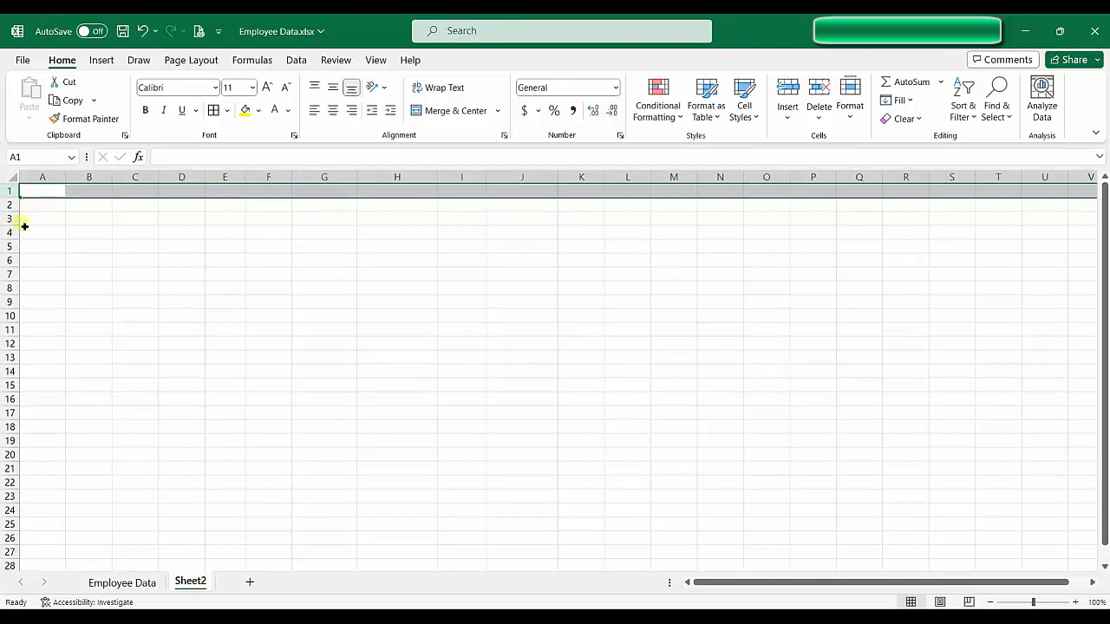
# Step: Enter headings ID No., Name, Designation, Department and Joining Date across A3 to E3
pyautogui.click(33, 219)
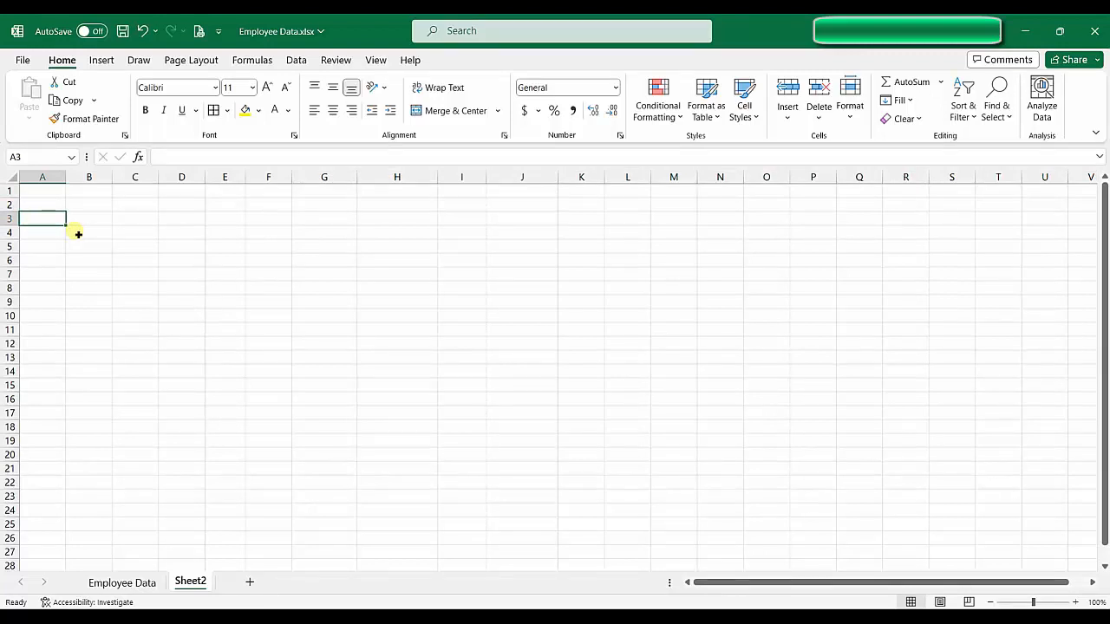
pyautogui.write('ID No.')
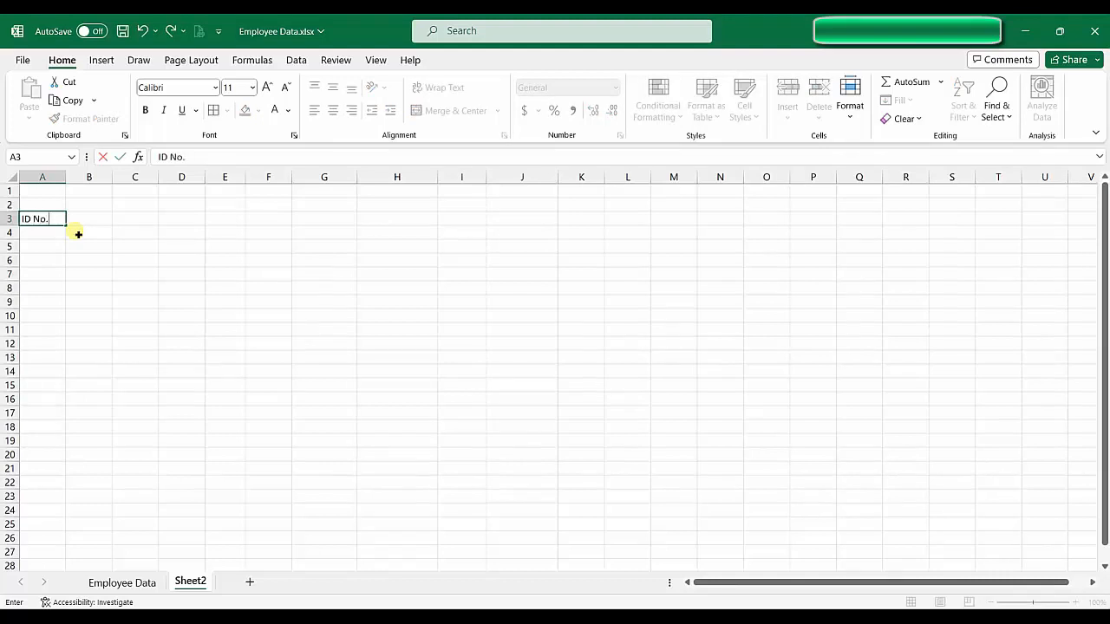
pyautogui.press('Tab')
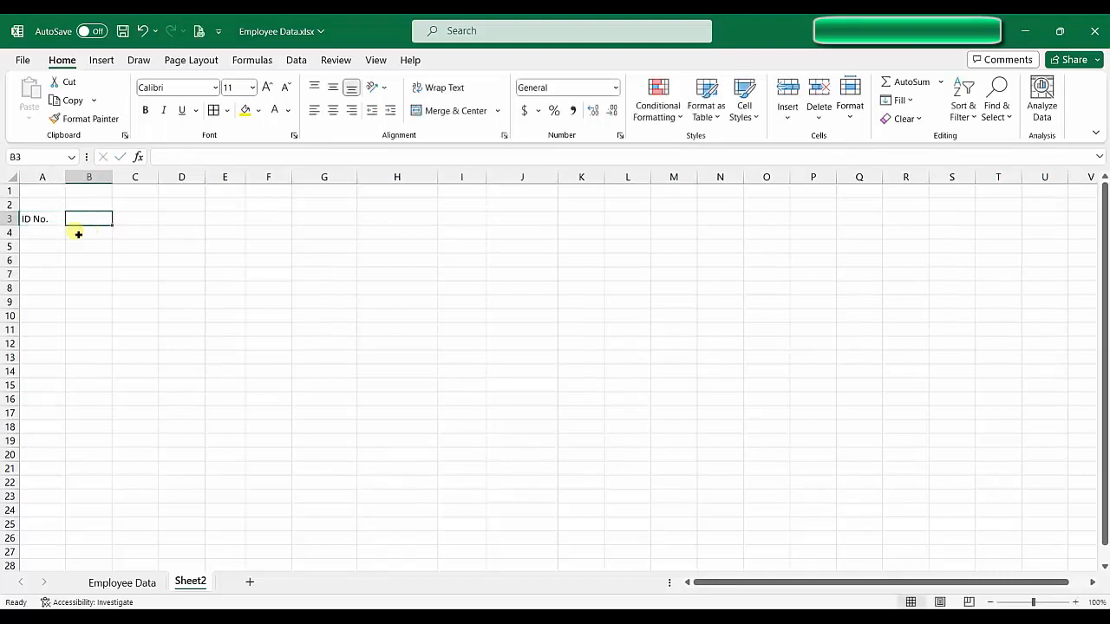
pyautogui.write('Name')
pyautogui.press('Tab')
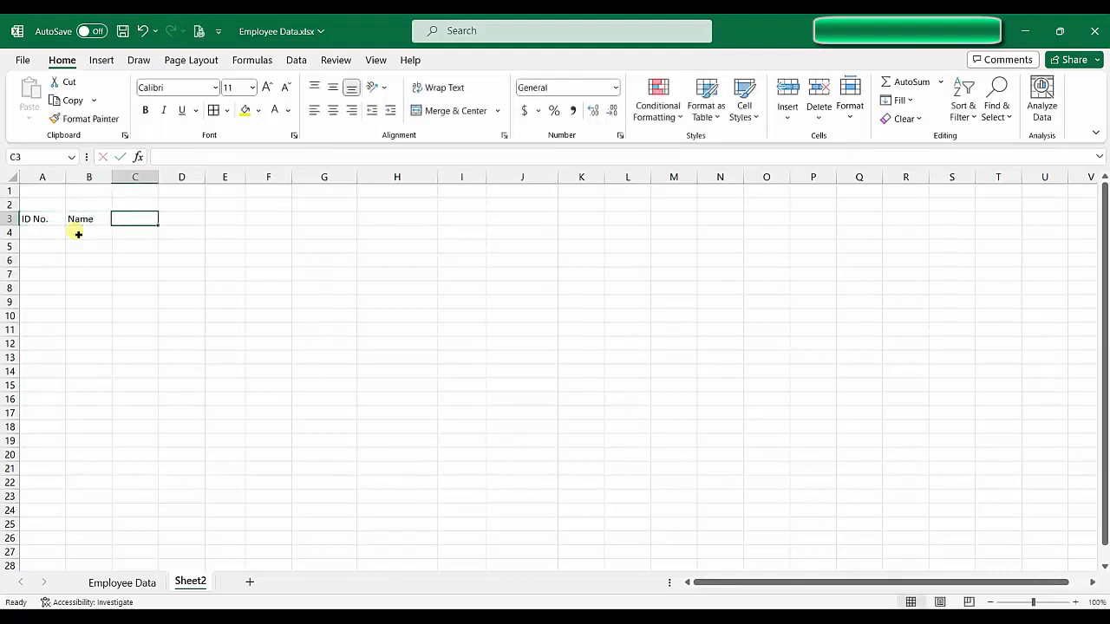
pyautogui.write('D')
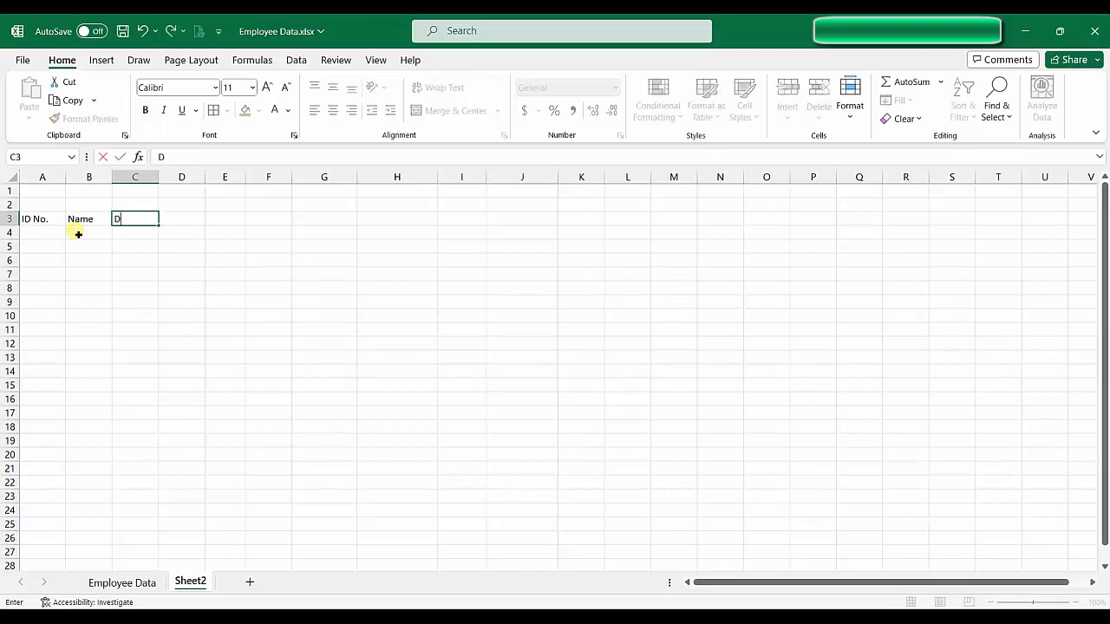
pyautogui.write('esignation')
pyautogui.press('Tab')
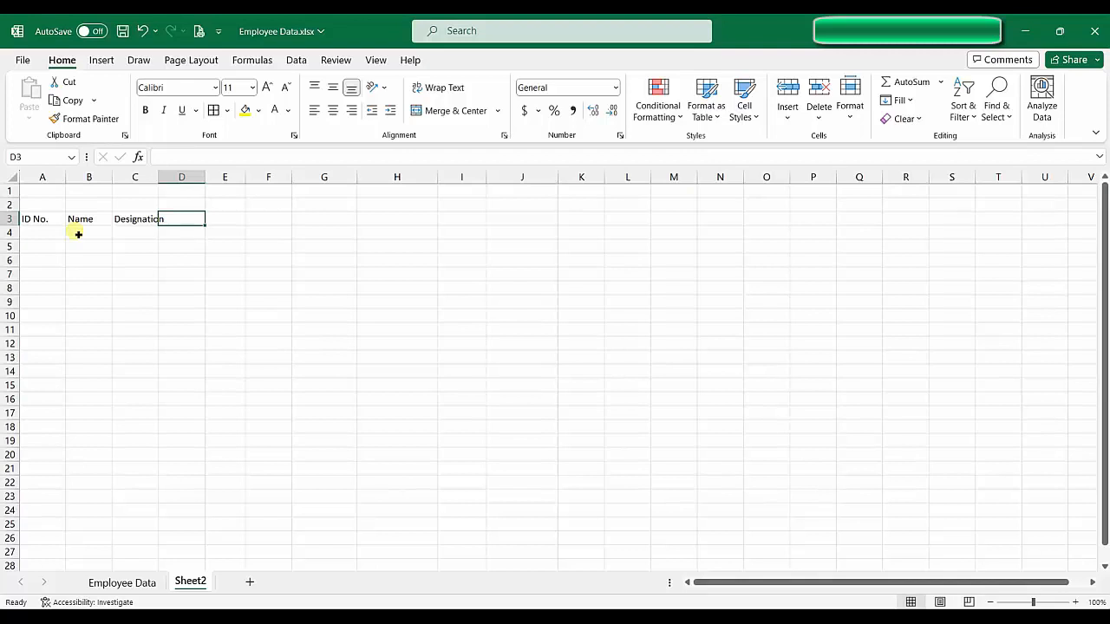
pyautogui.write('D')
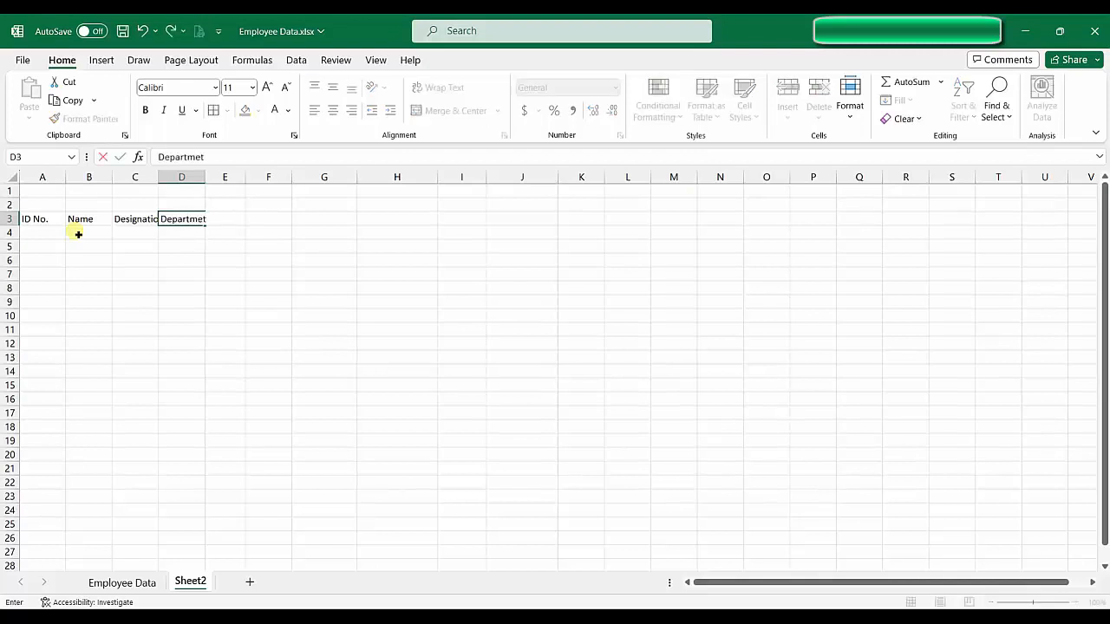
pyautogui.write('epartment')
pyautogui.press('Tab')
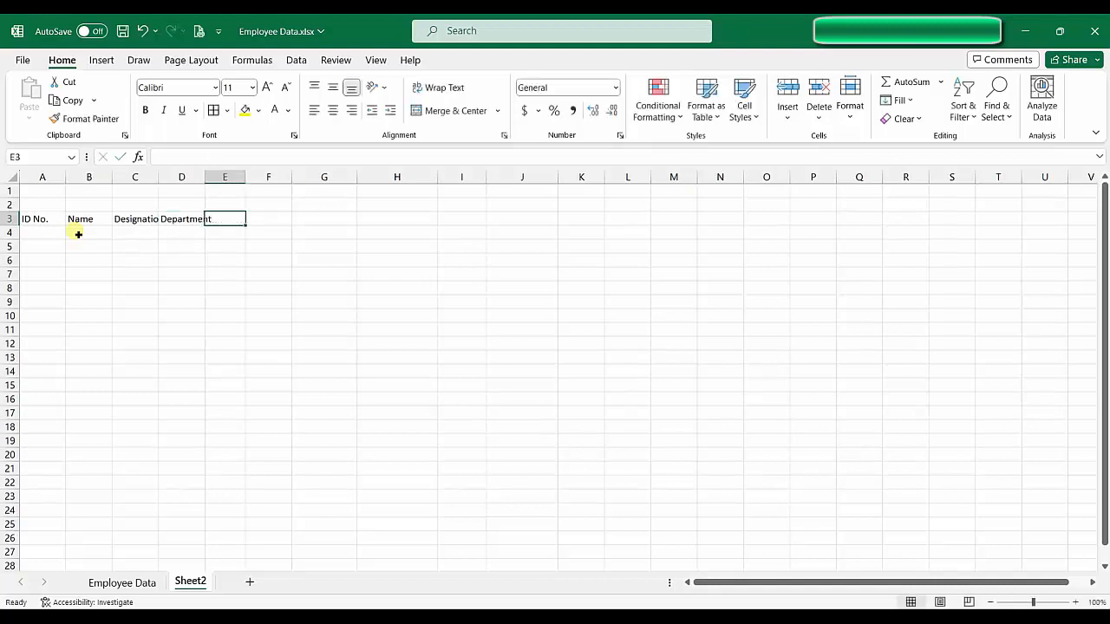
pyautogui.write('Join')
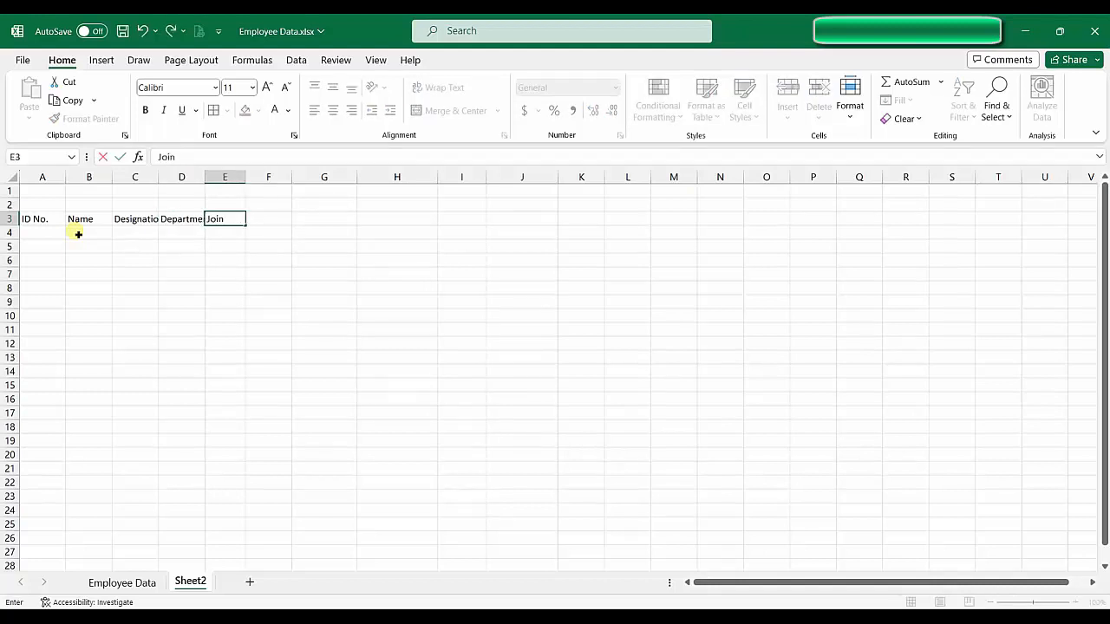
pyautogui.write('ing Date')
pyautogui.press('Tab')
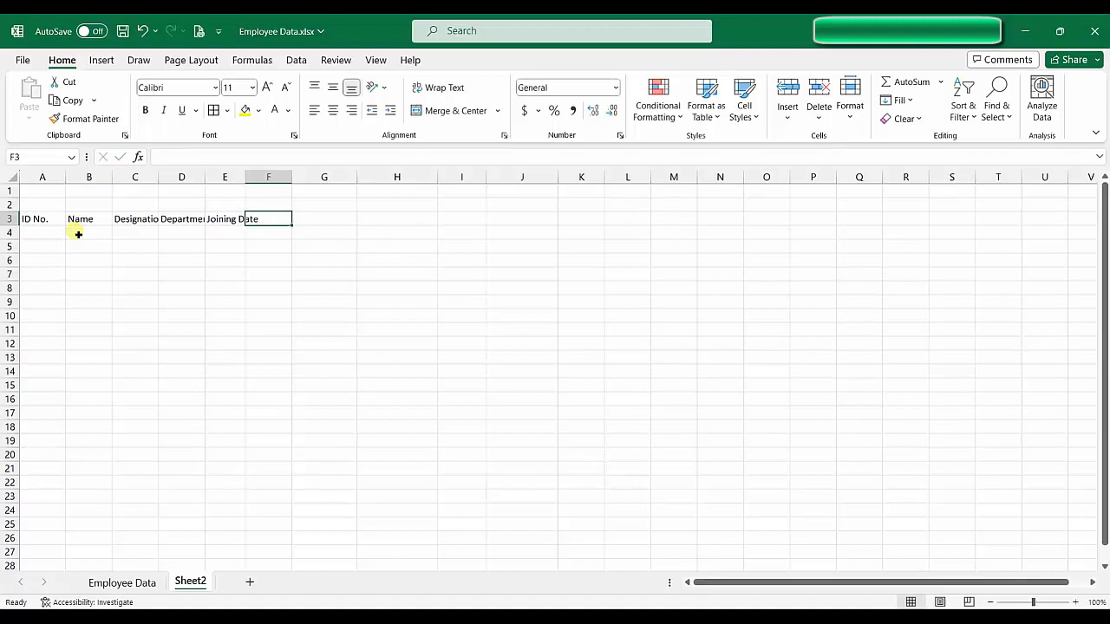
# Step: Enter headings Gender, Date of Birth, Address, Contact No and Salary across F3 to J3
pyautogui.write('Gender')
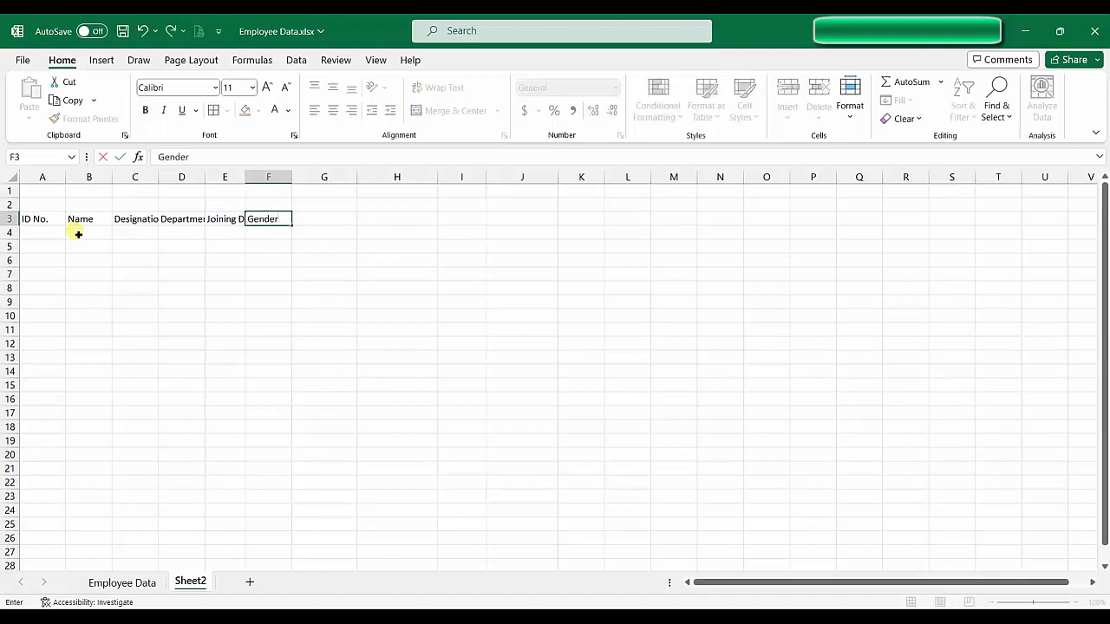
pyautogui.press('Tab')
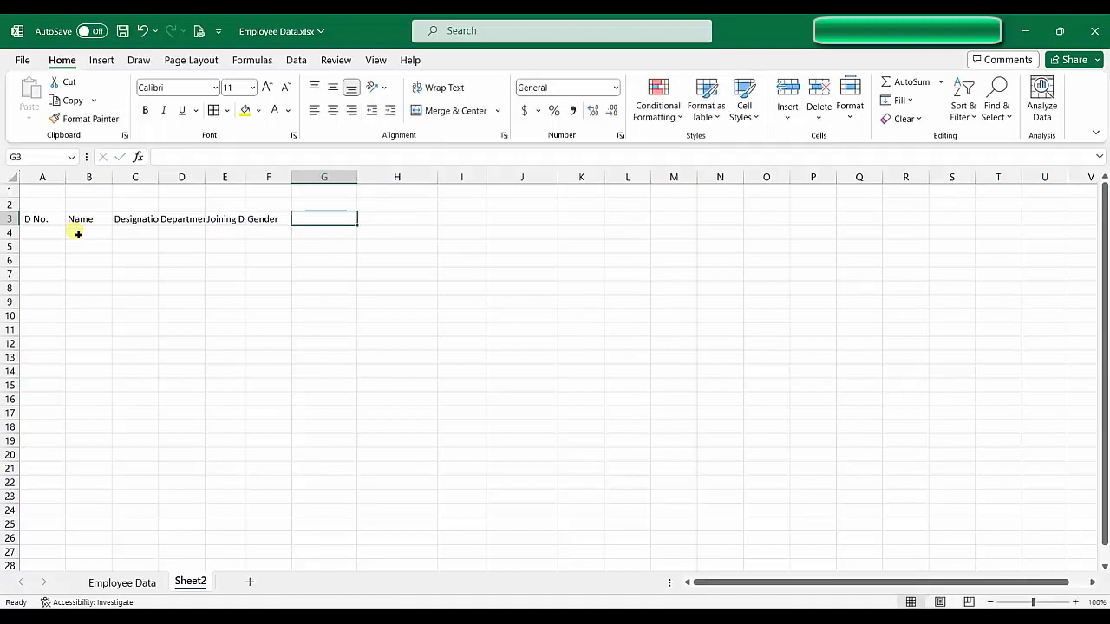
pyautogui.write('Date of Birth')
pyautogui.press('Tab')
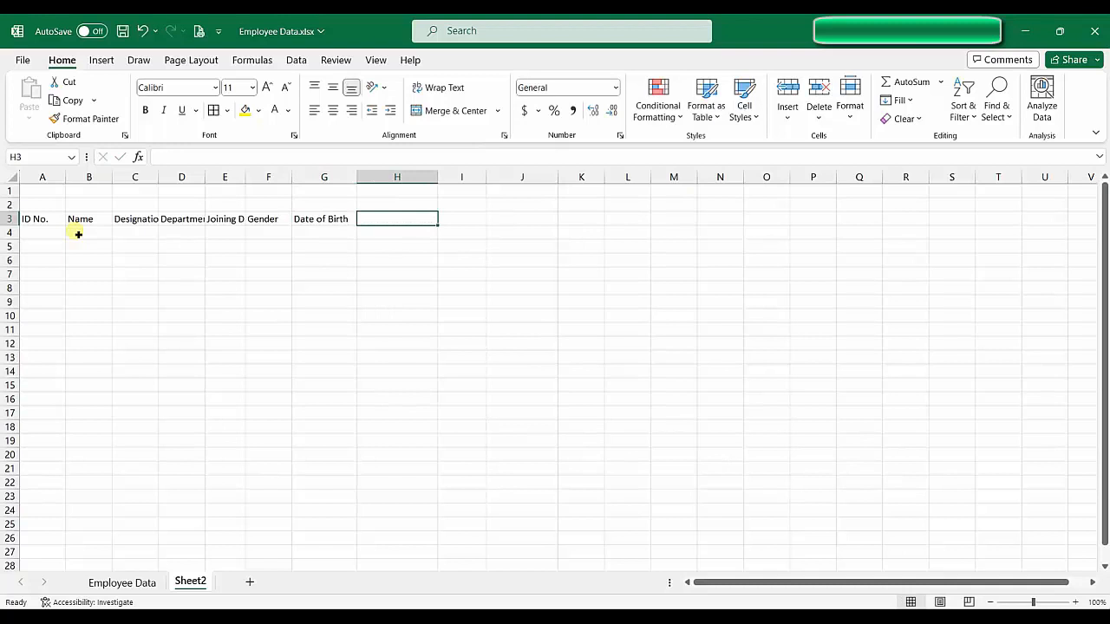
pyautogui.write('Addres')
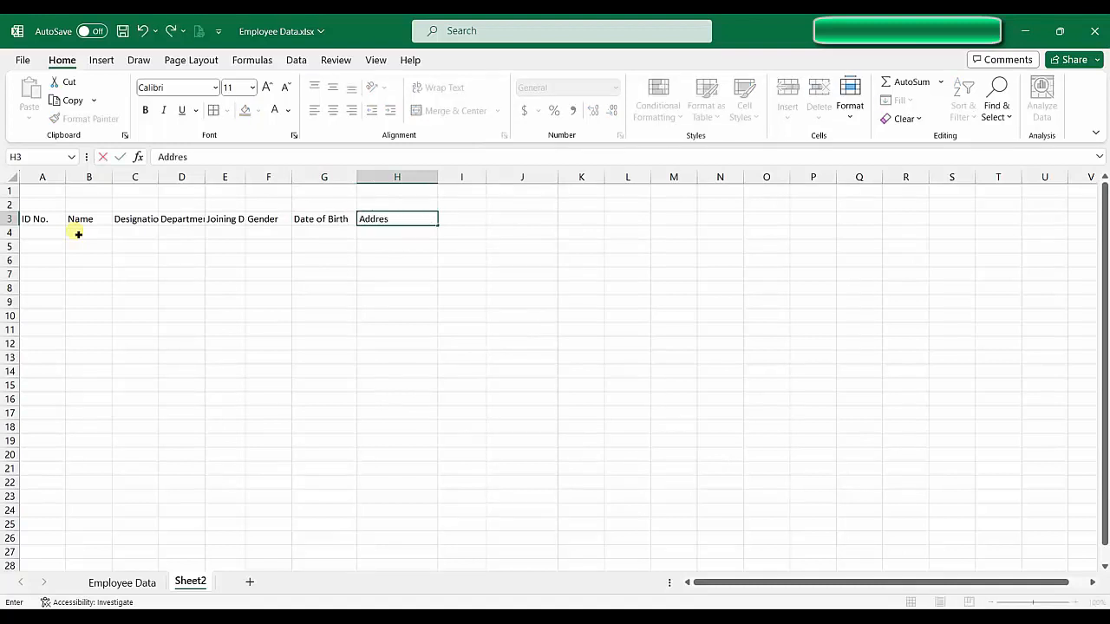
pyautogui.write('s')
pyautogui.press('Tab')
pyautogui.write('Co')
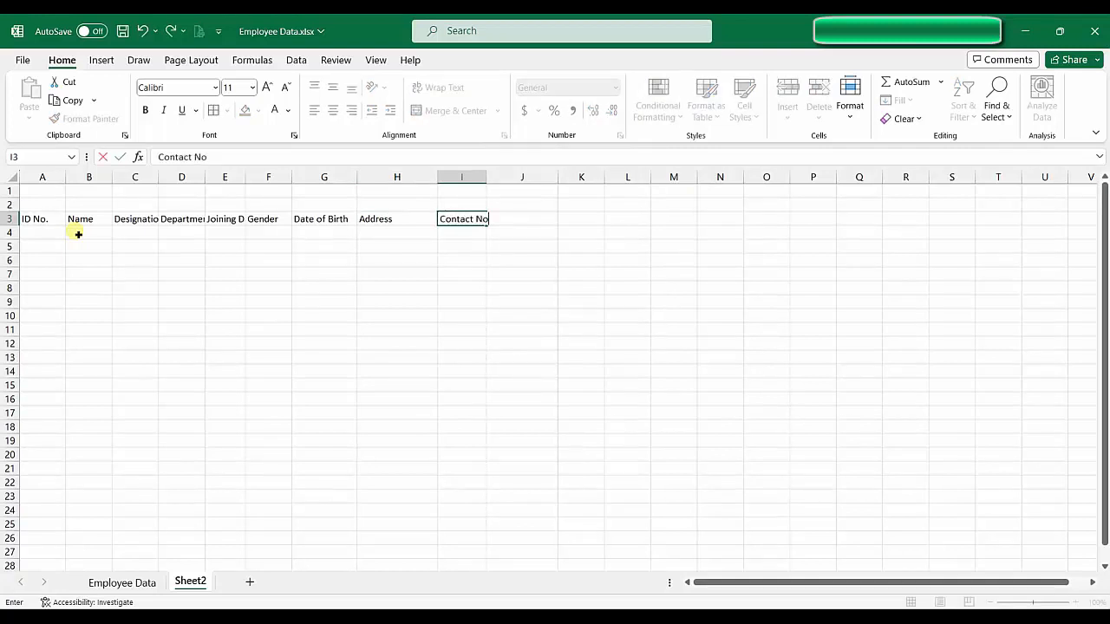
pyautogui.press('Tab')
pyautogui.write('S')
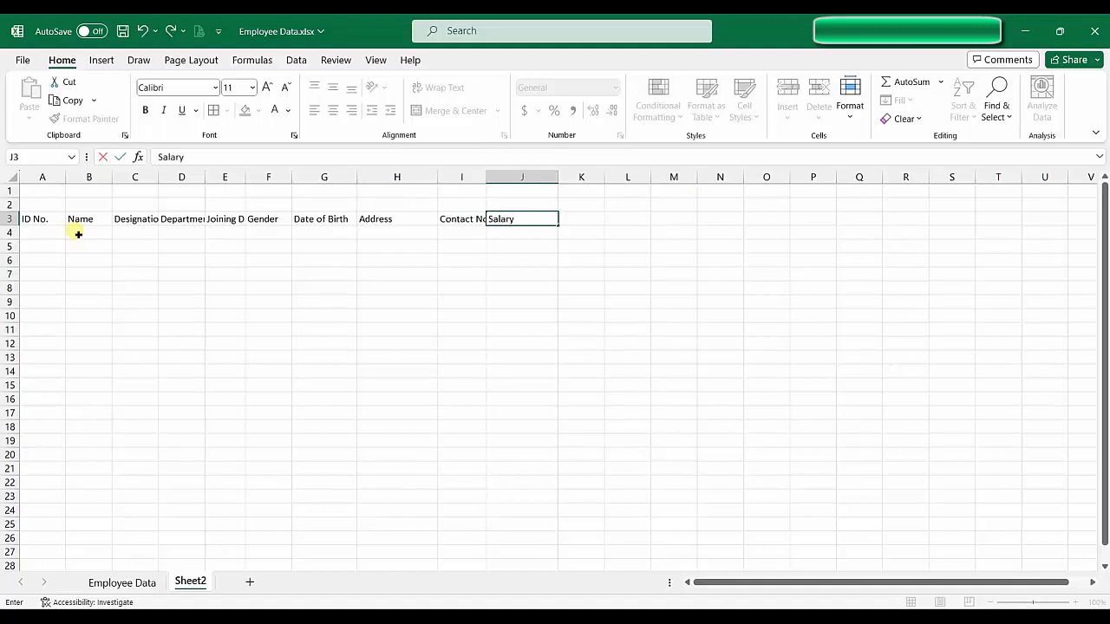
pyautogui.press('Return')
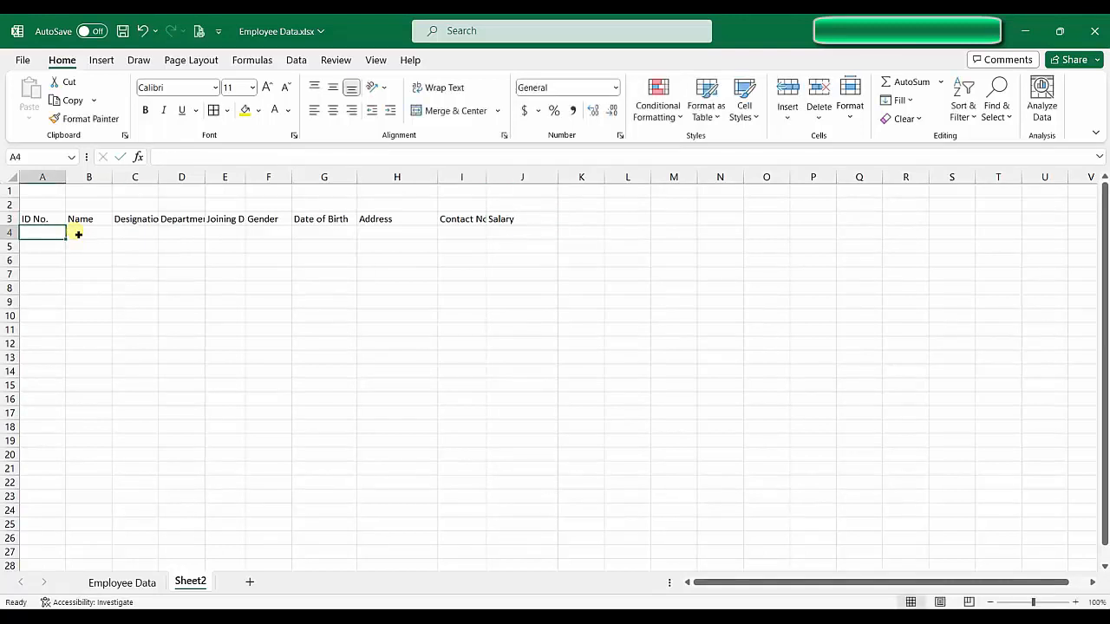
pyautogui.click(270, 305)
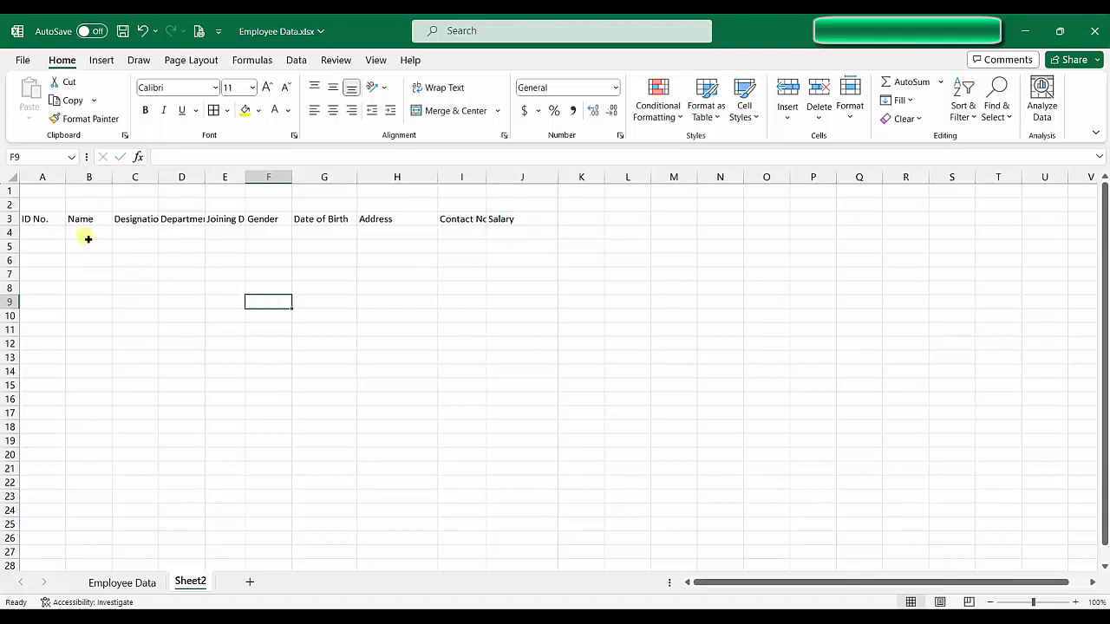
# Step: Check which row 3 headings are cut off, such as Department, Joining Date and Contact No
pyautogui.click(57, 221)
pyautogui.click(130, 219)
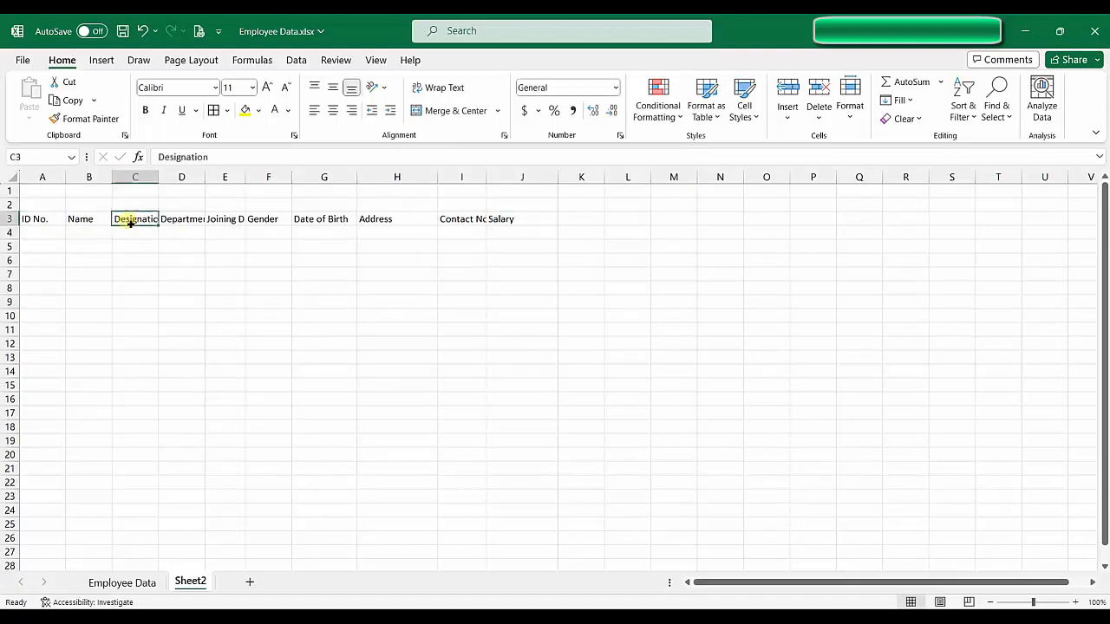
pyautogui.click(62, 223)
pyautogui.click(193, 219)
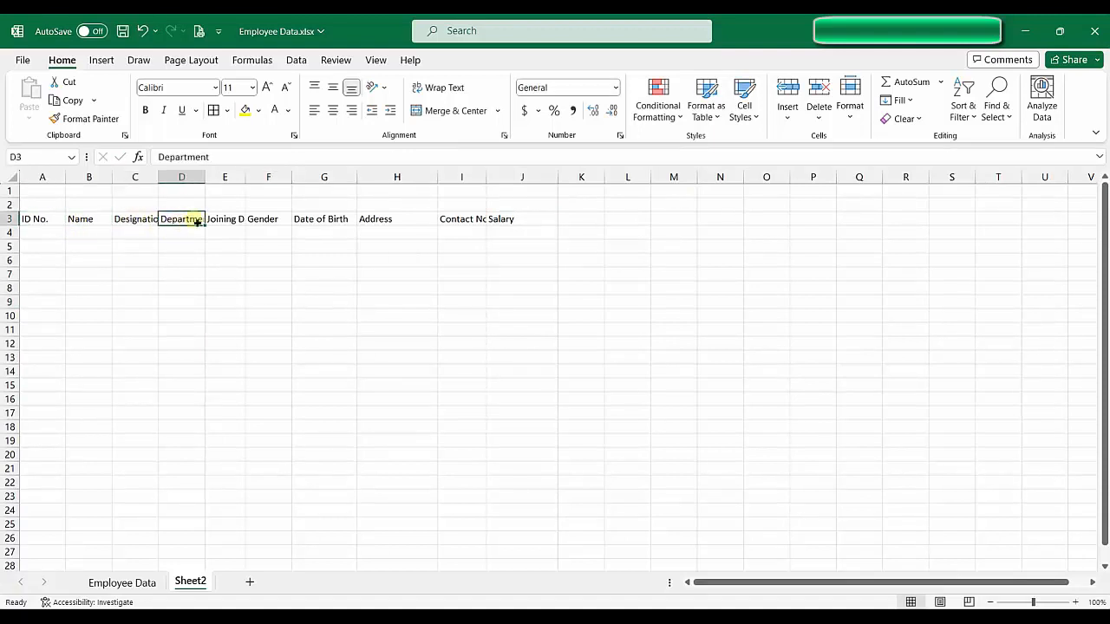
pyautogui.click(200, 234)
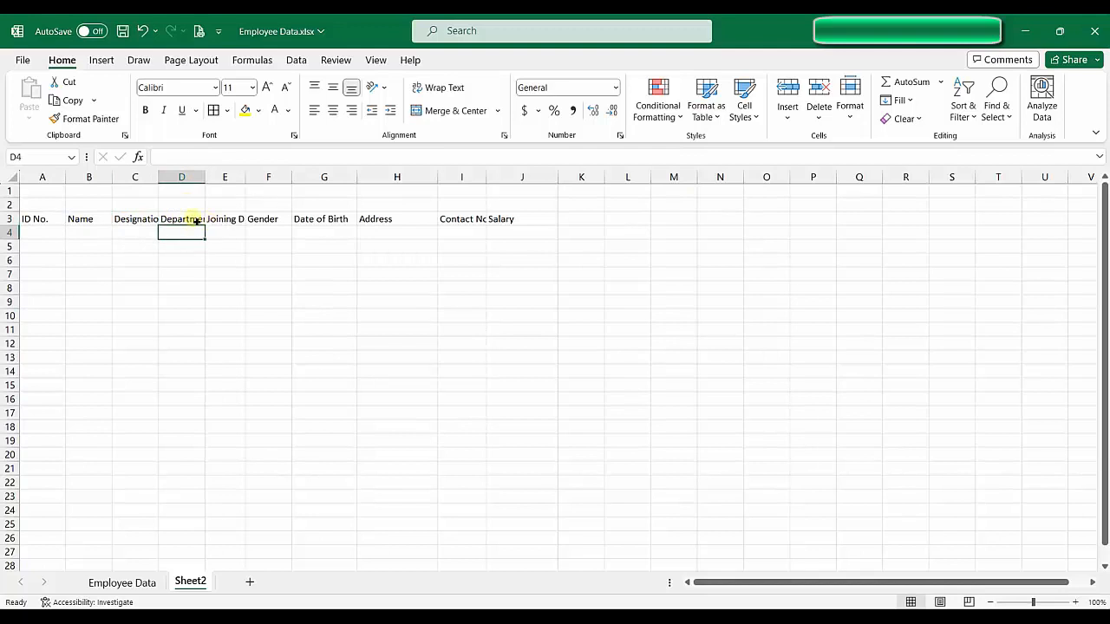
pyautogui.click(197, 219)
pyautogui.click(224, 220)
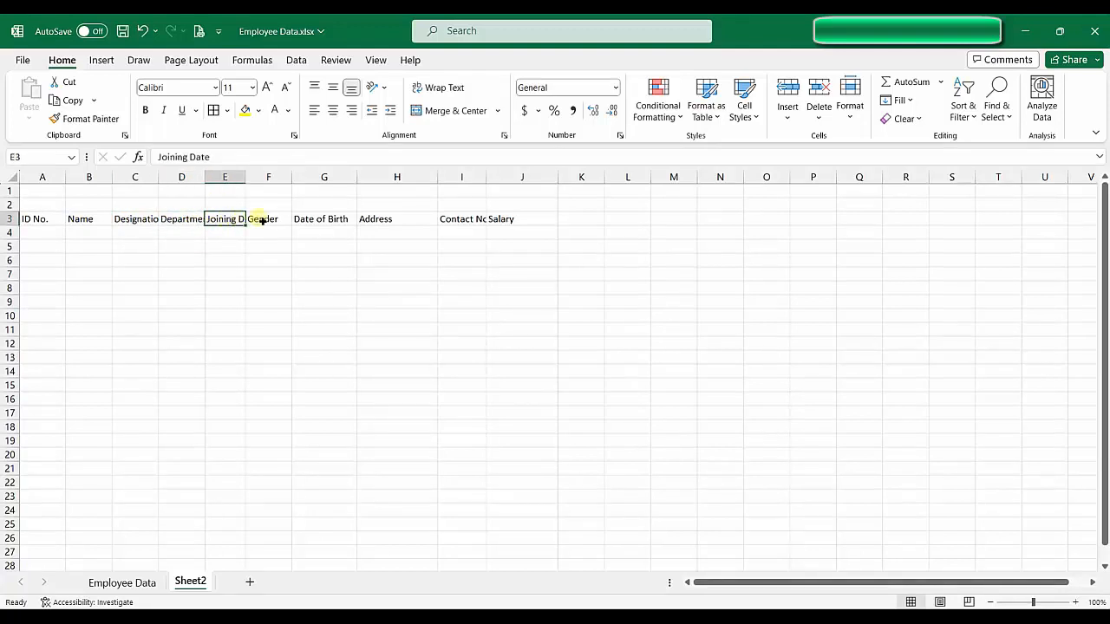
pyautogui.click(455, 220)
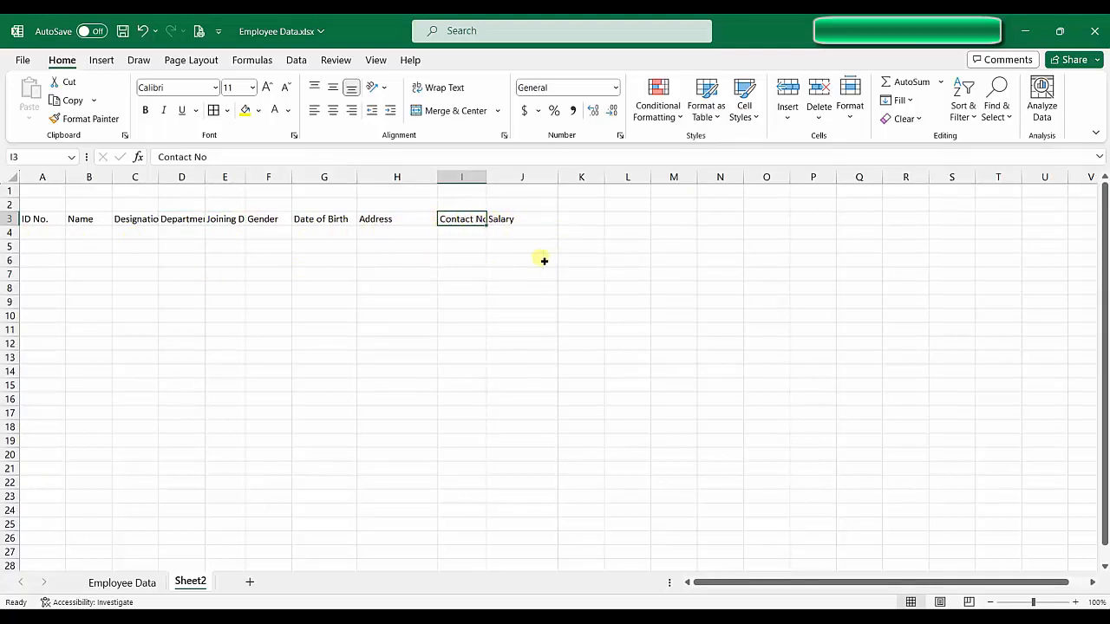
# Step: Select the whole sheet and AutoFit every column width to its heading
pyautogui.click(16, 179)
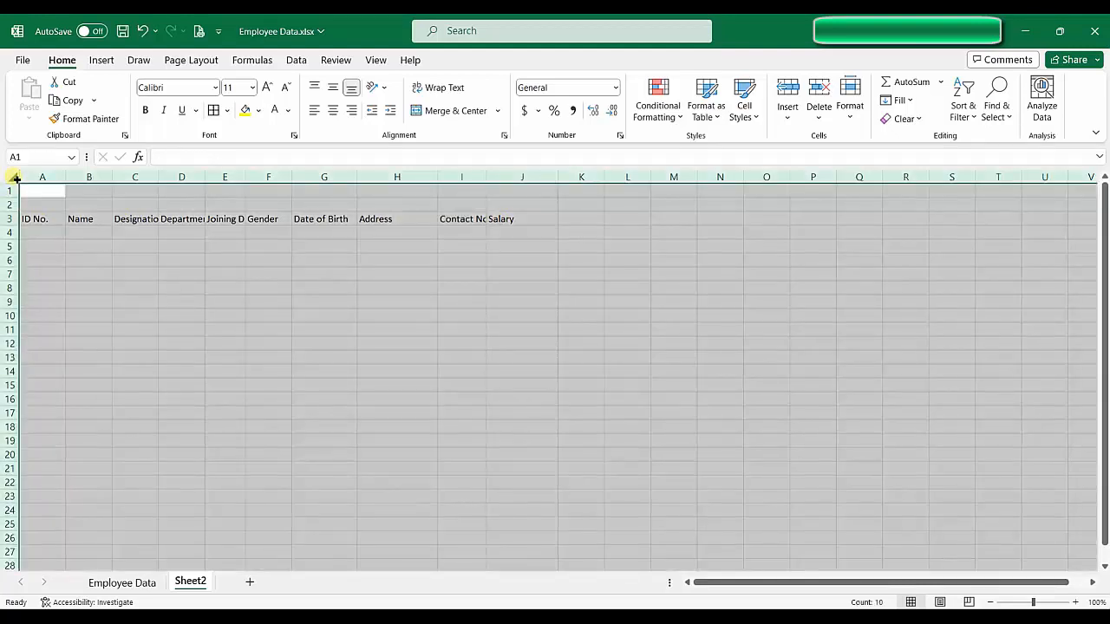
pyautogui.doubleClick(66, 177)
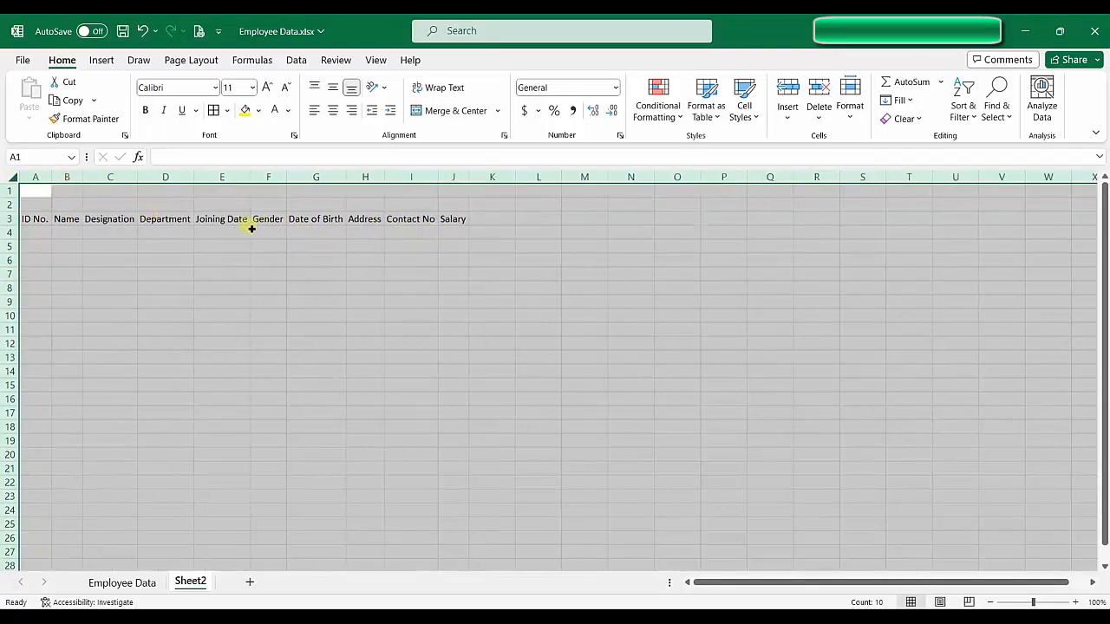
pyautogui.click(38, 221)
pyautogui.moveTo(38, 220); pyautogui.dragTo(455, 219)
pyautogui.click(285, 301)
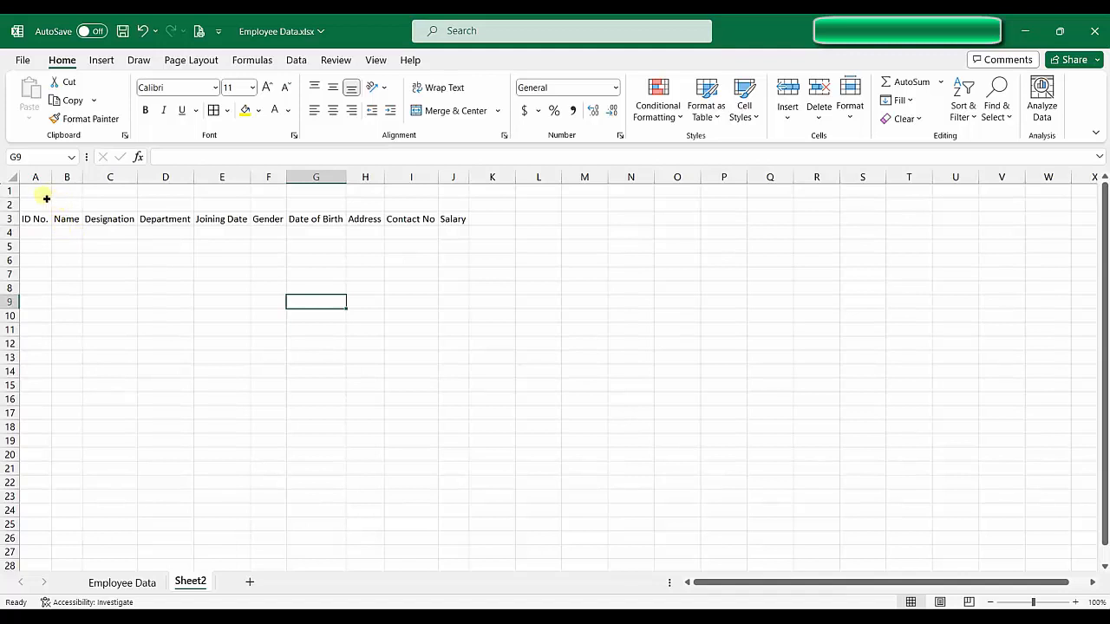
# Step: Merge and centre A1:J2 and type the title 'Employee Information'
pyautogui.moveTo(45, 194); pyautogui.dragTo(471, 208)
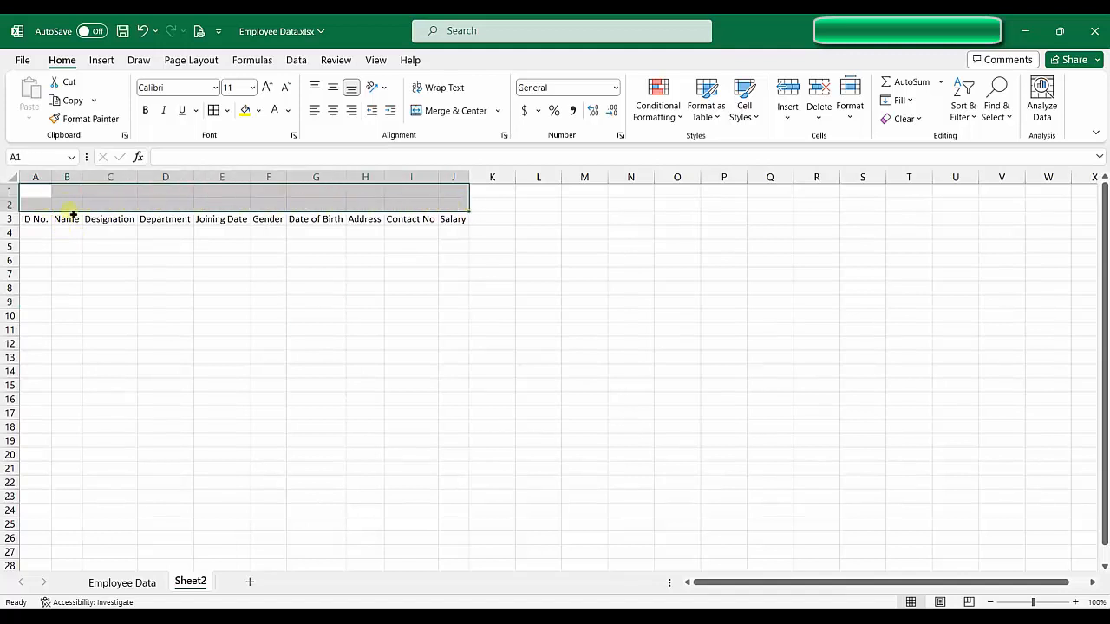
pyautogui.click(449, 111)
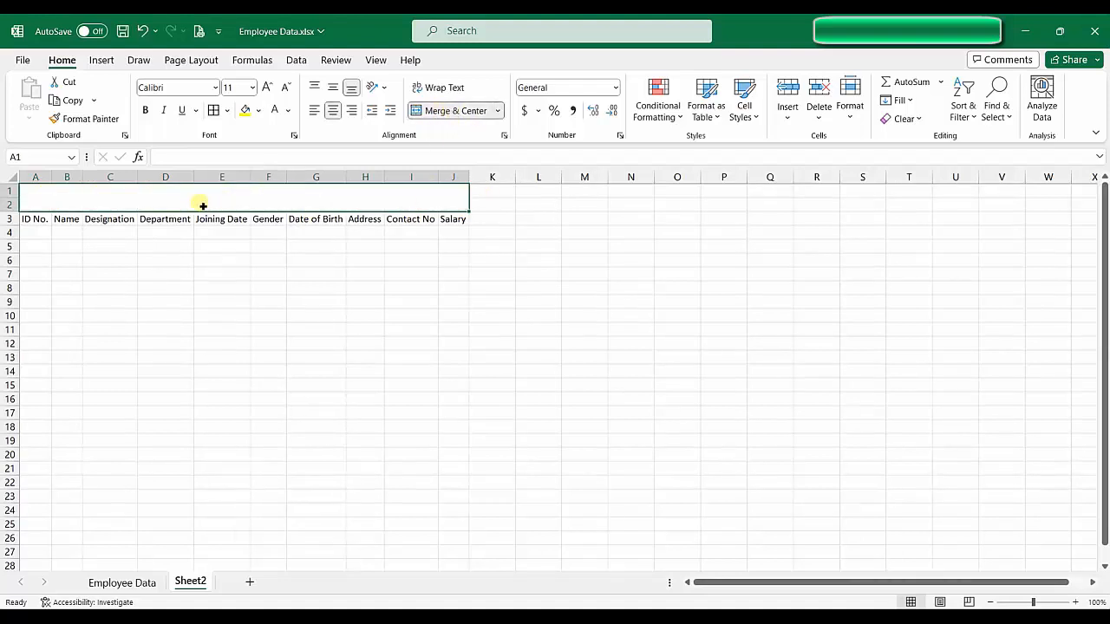
pyautogui.write('Em')
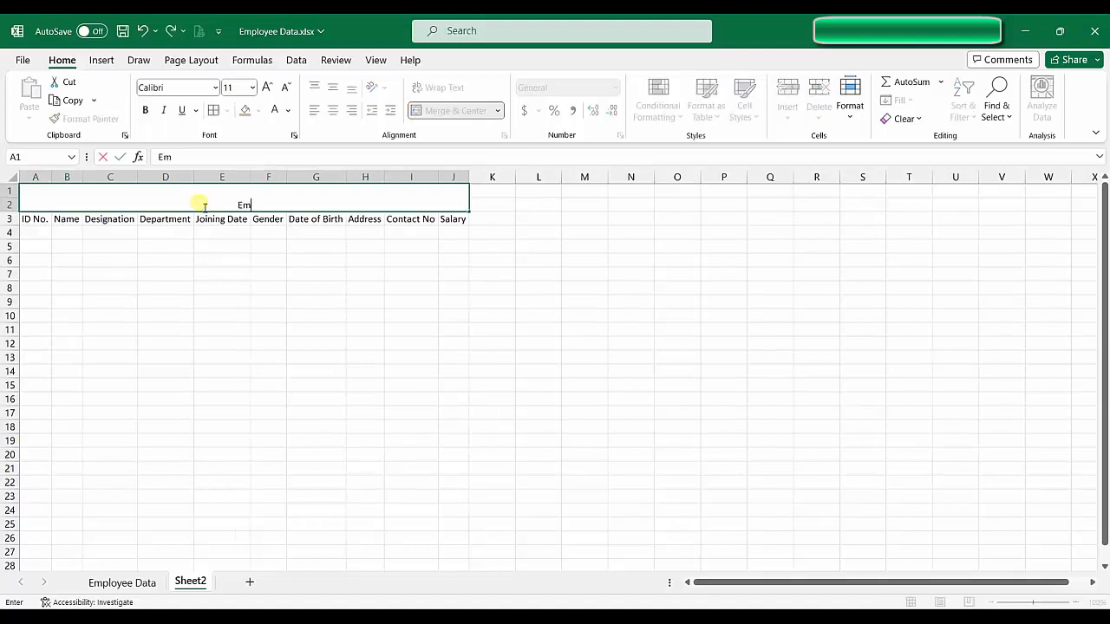
pyautogui.write('ployee Information')
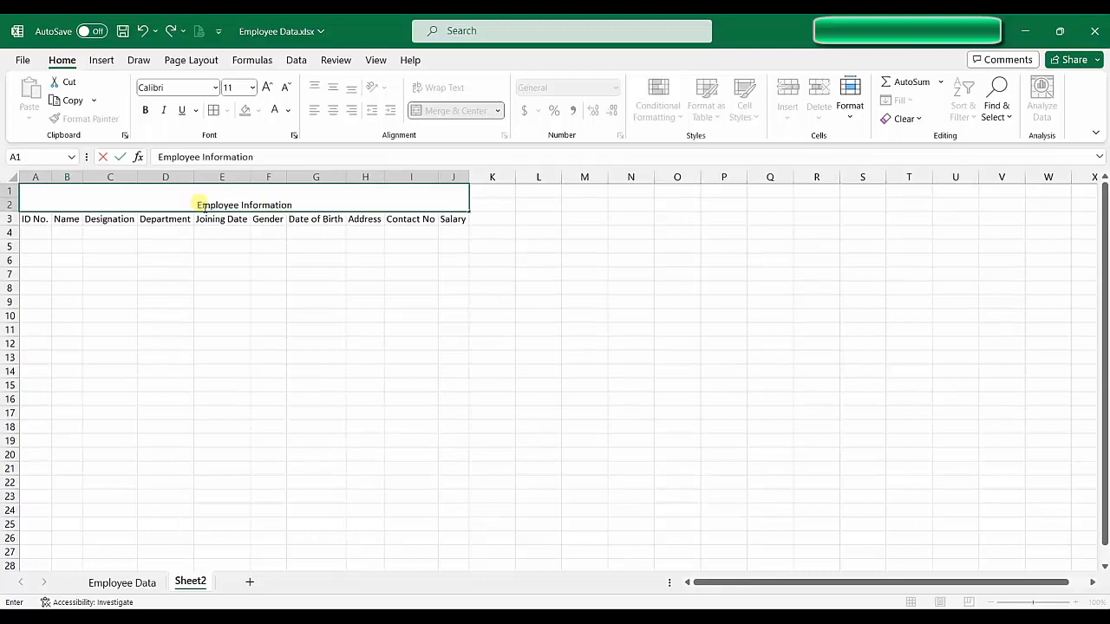
# Step: Commit the title and make it bold at 14-point size
pyautogui.click(268, 301)
pyautogui.click(258, 206)
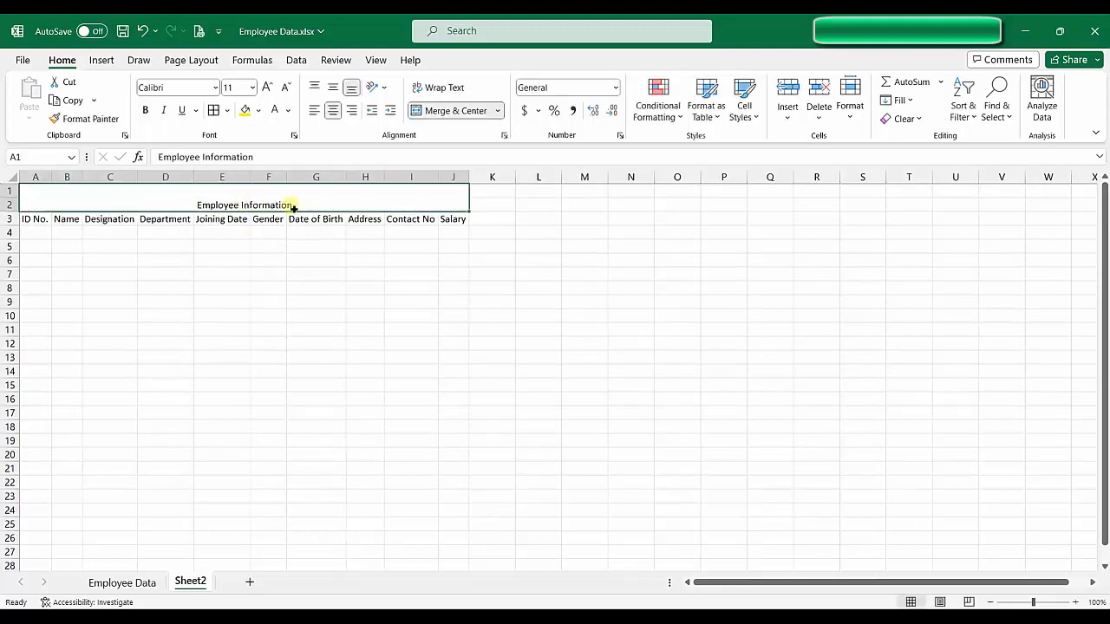
pyautogui.click(266, 88)
pyautogui.click(267, 88)
pyautogui.click(145, 110)
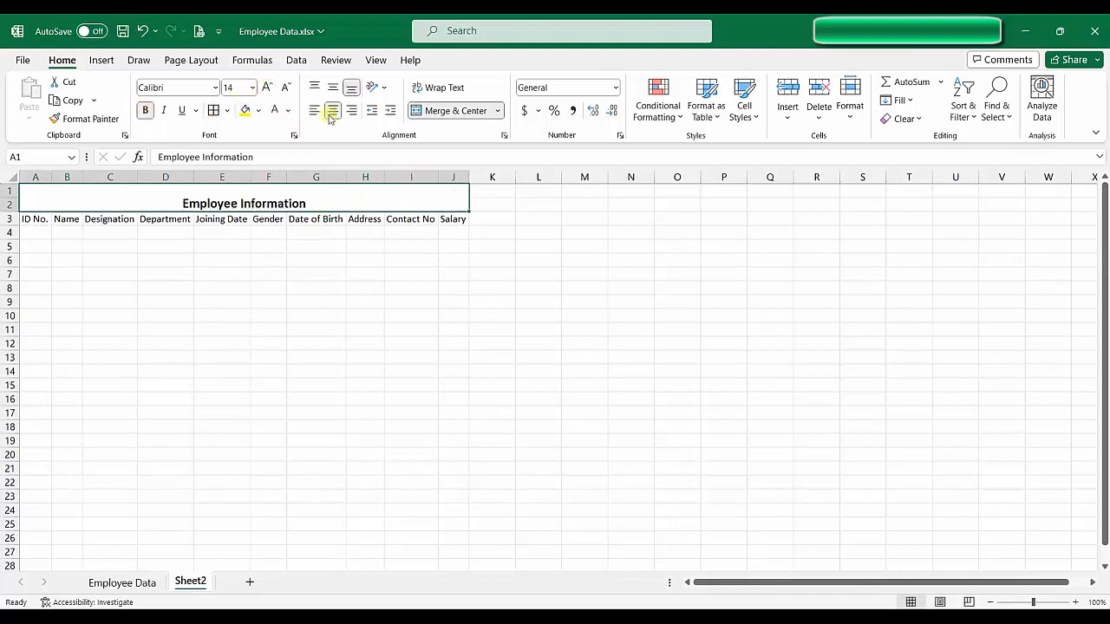
# Step: Give the title cell green fill and white text, centred vertically
pyautogui.click(274, 111)
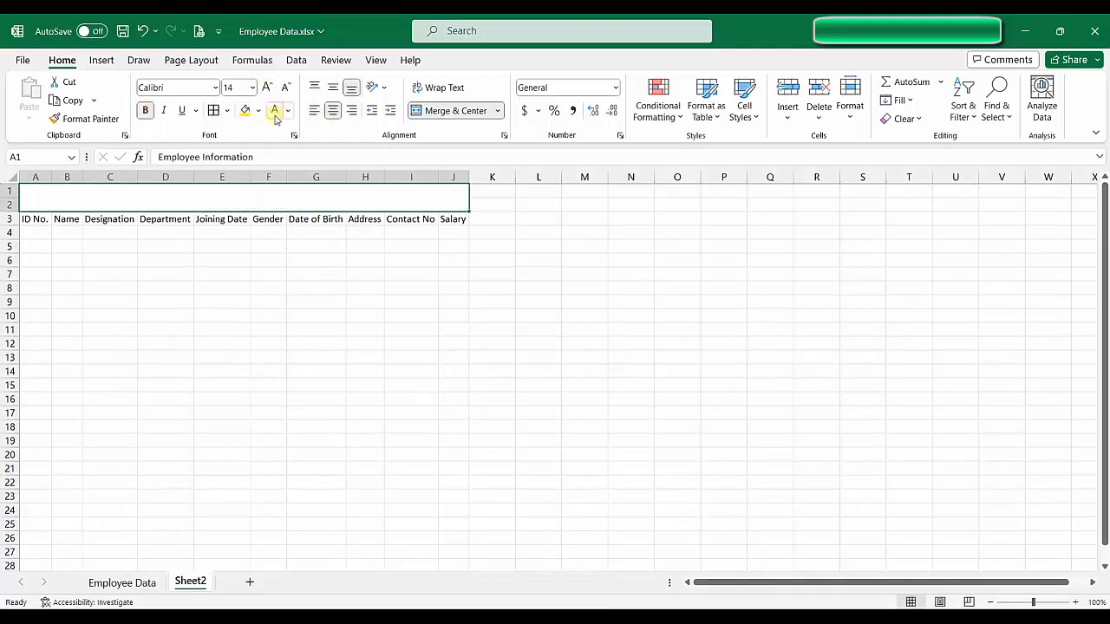
pyautogui.click(288, 111)
pyautogui.click(279, 126)
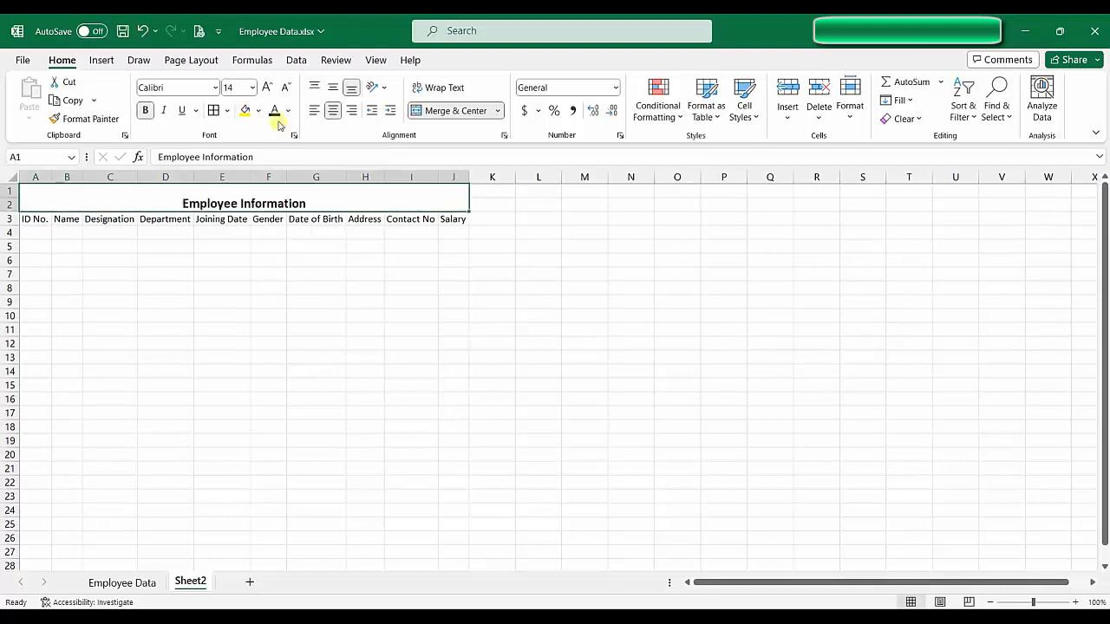
pyautogui.click(259, 111)
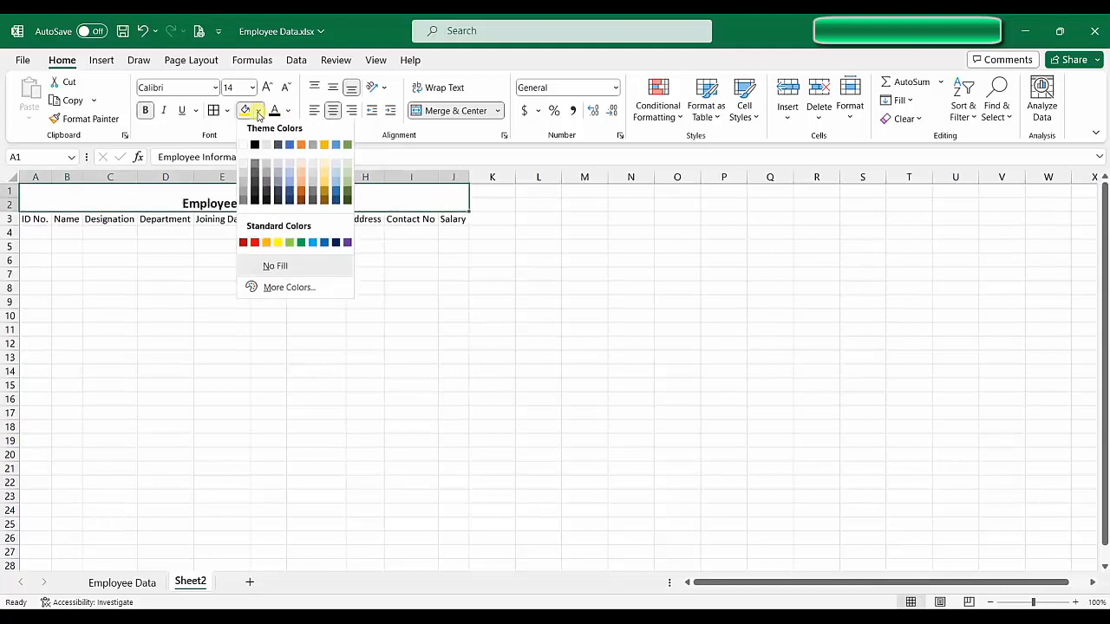
pyautogui.click(300, 248)
pyautogui.click(288, 111)
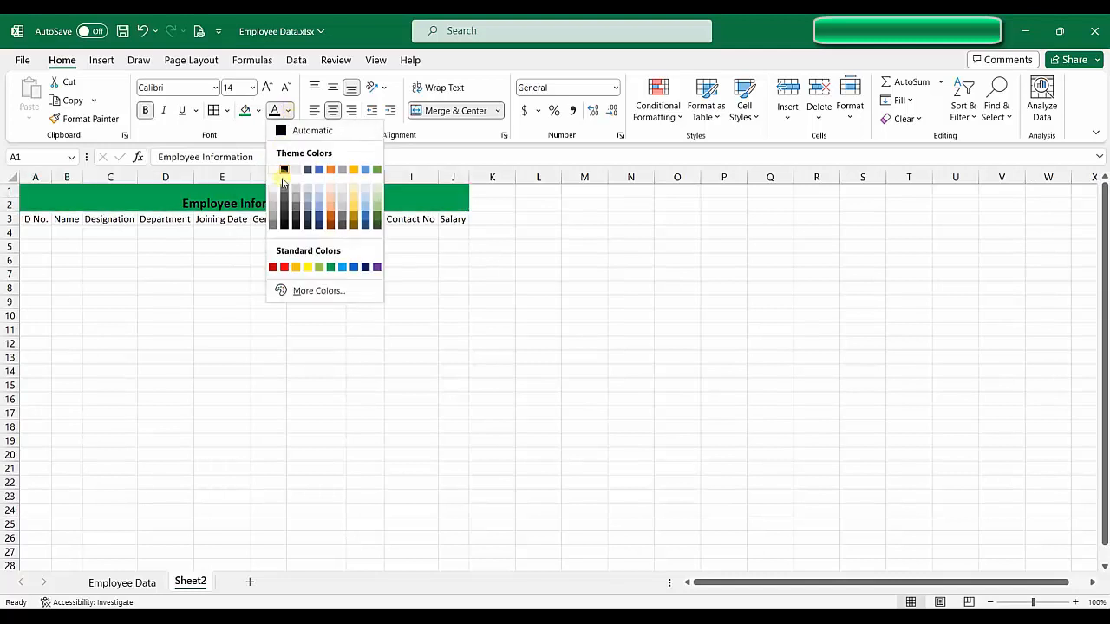
pyautogui.click(296, 170)
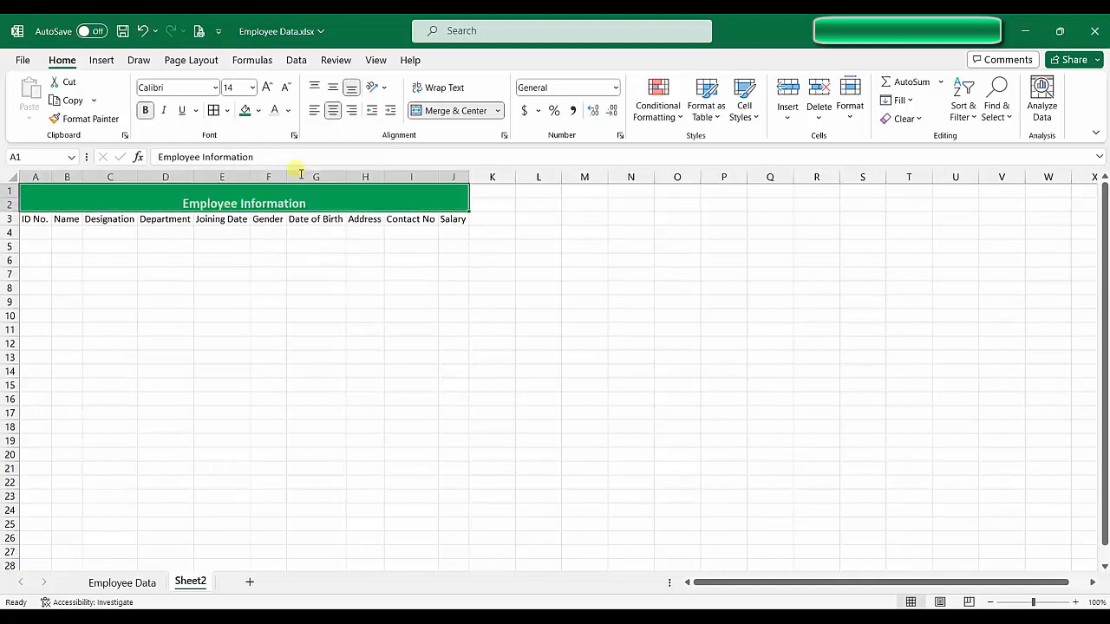
pyautogui.click(289, 111)
pyautogui.click(298, 181)
pyautogui.click(335, 88)
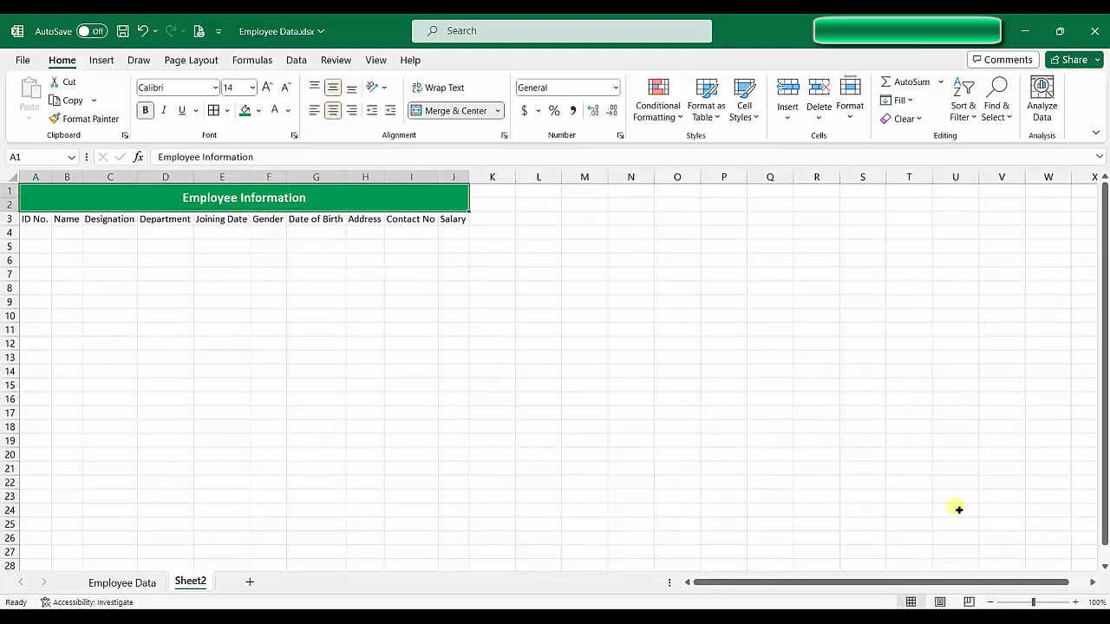
pyautogui.click(492, 392)
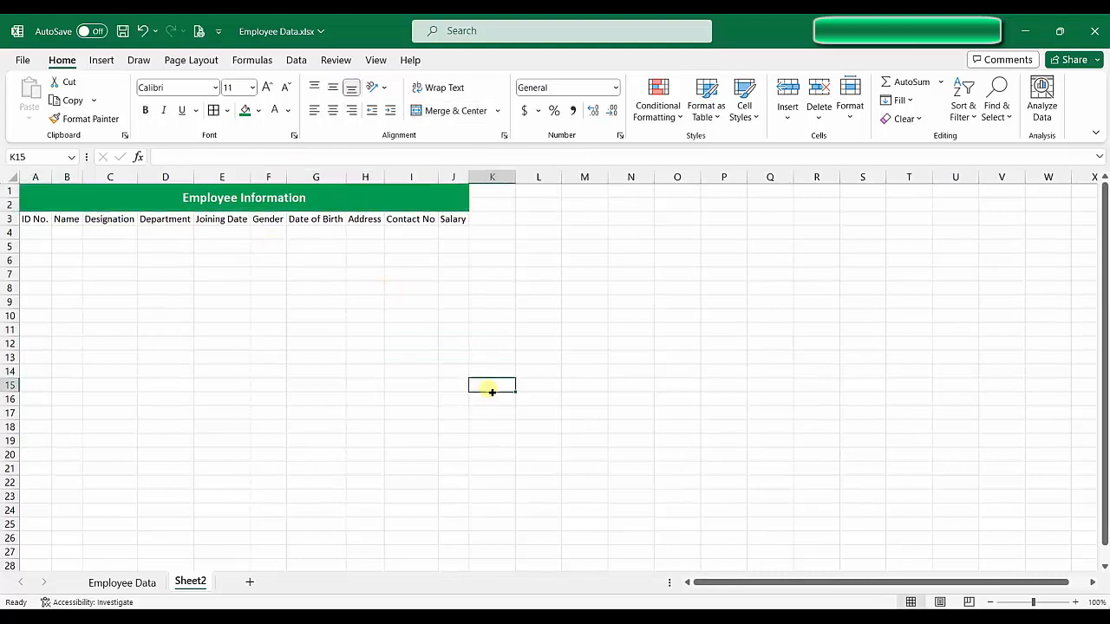
pyautogui.click(1075, 602)
# Step: Zoom to 140% and give headings A3:J3 a yellow fill and bold text
pyautogui.click(1076, 601)
pyautogui.click(1076, 602)
pyautogui.click(1075, 602)
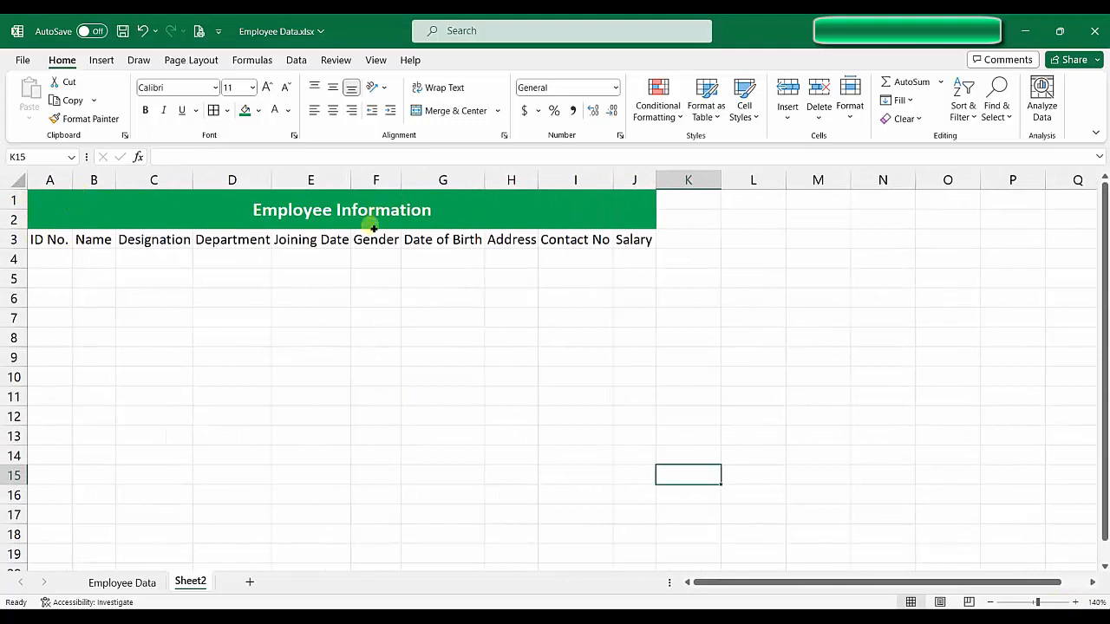
pyautogui.moveTo(54, 245); pyautogui.dragTo(659, 251)
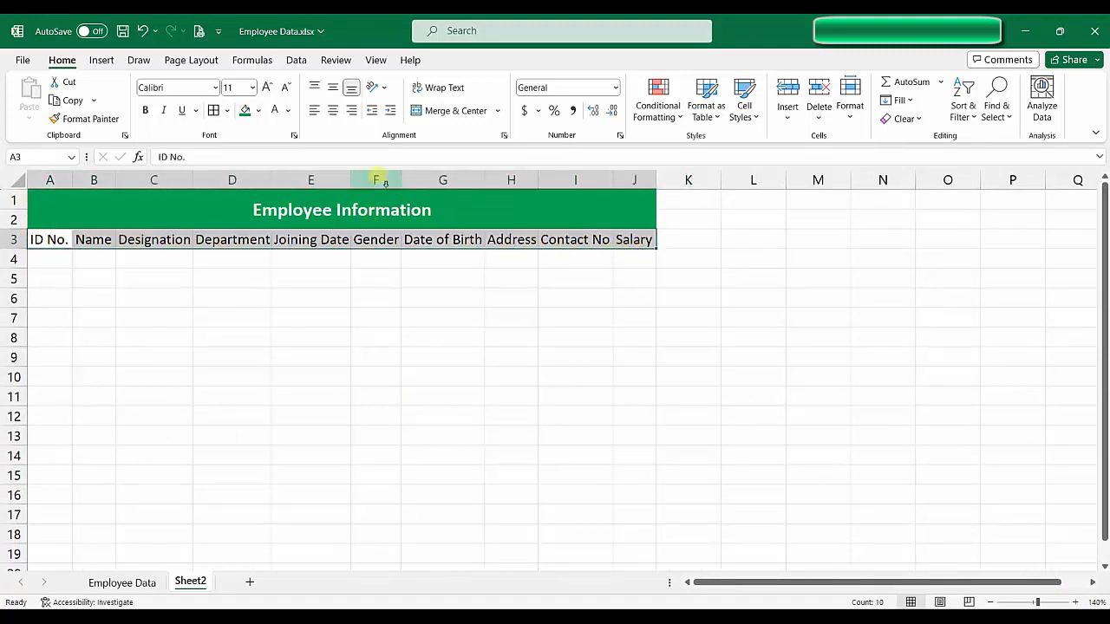
pyautogui.click(258, 111)
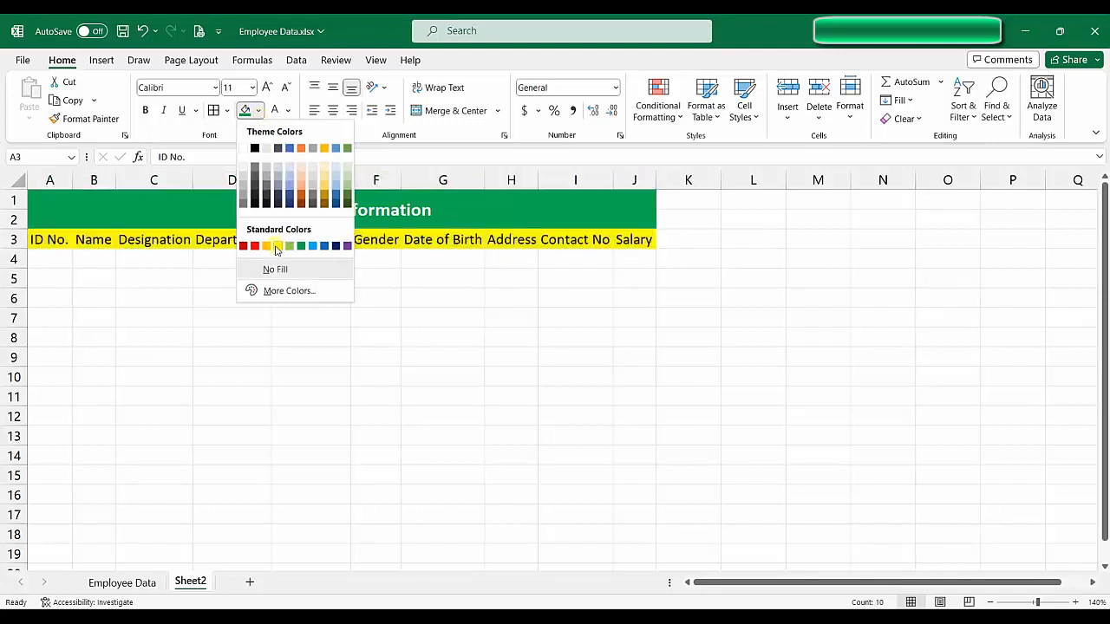
pyautogui.click(276, 247)
pyautogui.click(146, 113)
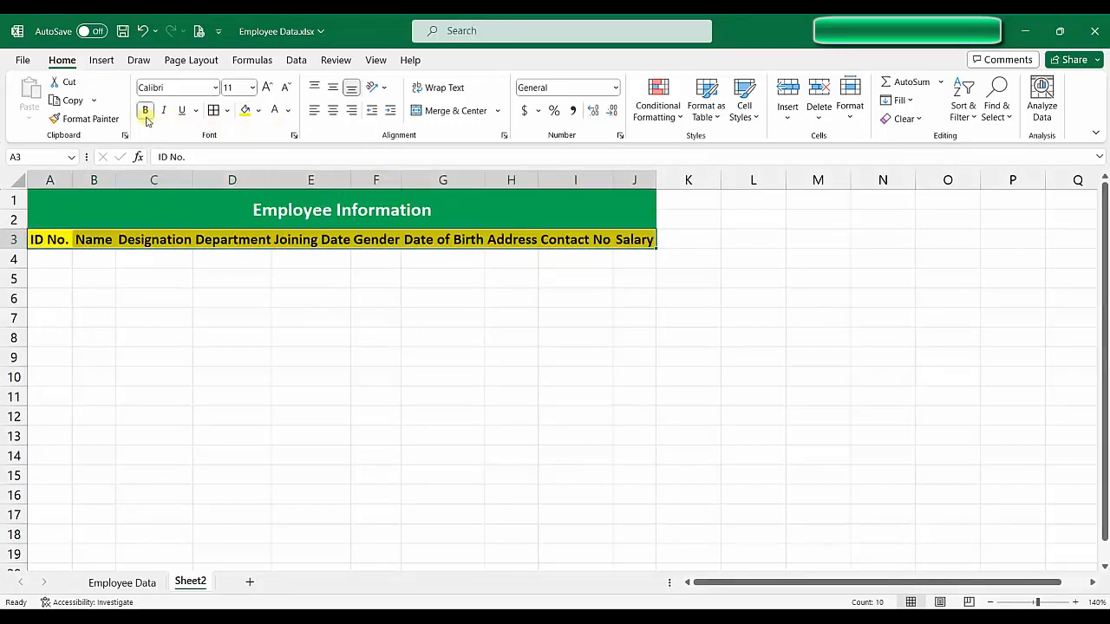
pyautogui.click(353, 334)
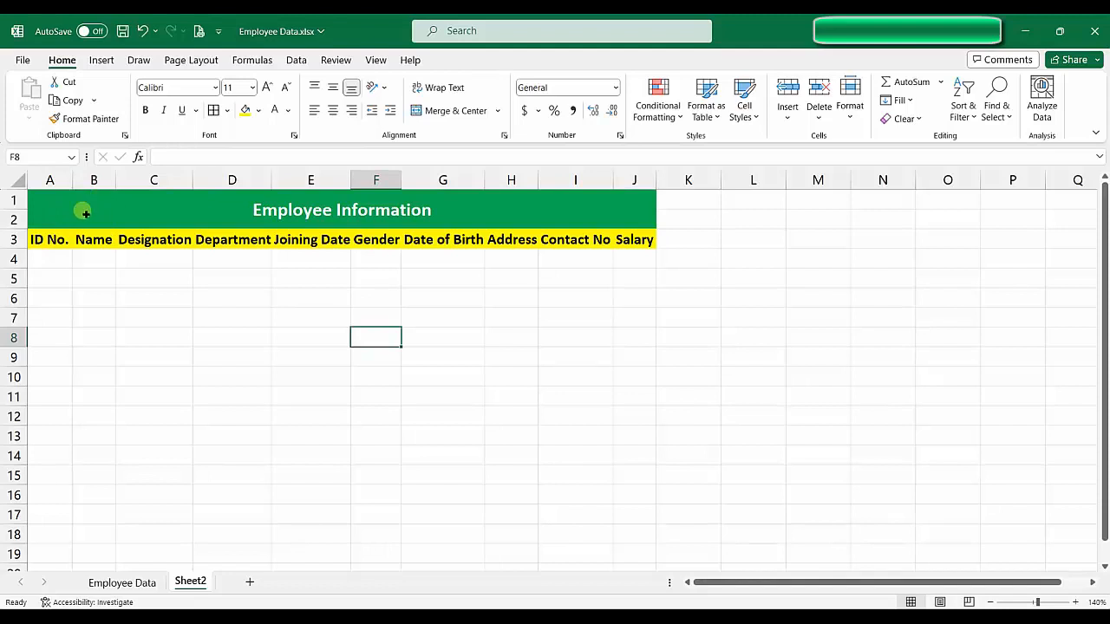
# Step: Apply All Borders to A1:J10 and check the empty first record row
pyautogui.moveTo(76, 208); pyautogui.dragTo(292, 436)
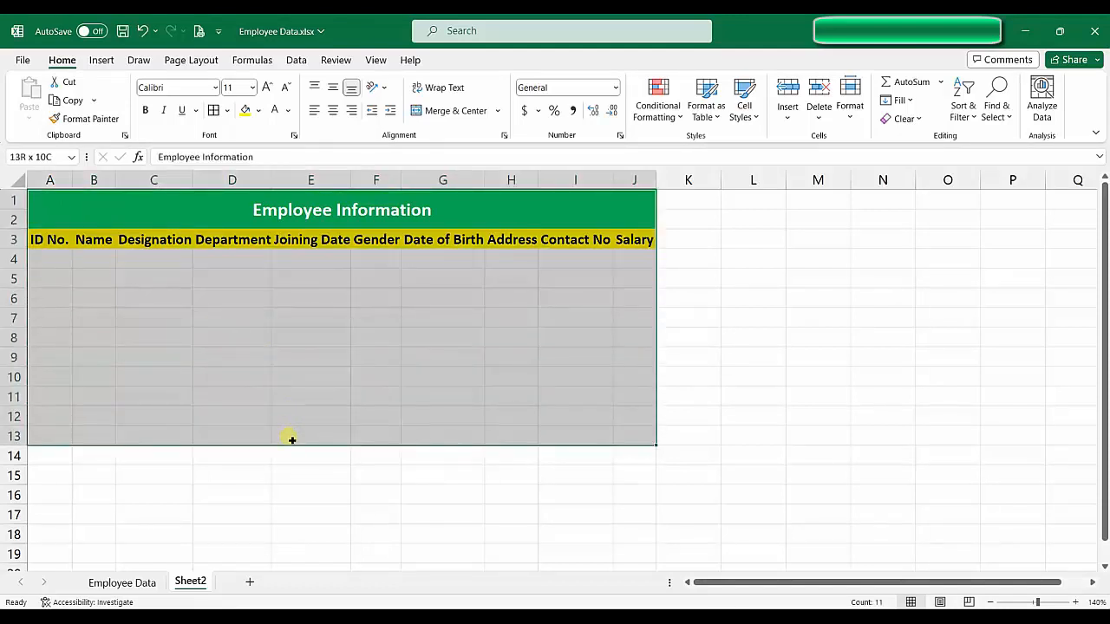
pyautogui.moveTo(293, 439); pyautogui.dragTo(292, 376)
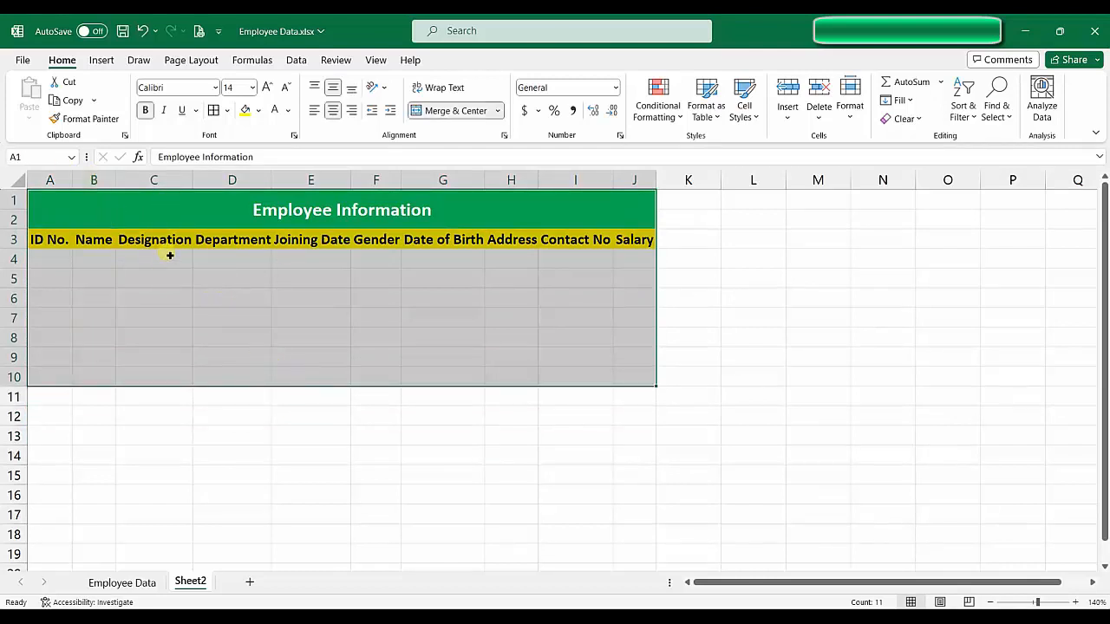
pyautogui.click(215, 111)
pyautogui.click(508, 451)
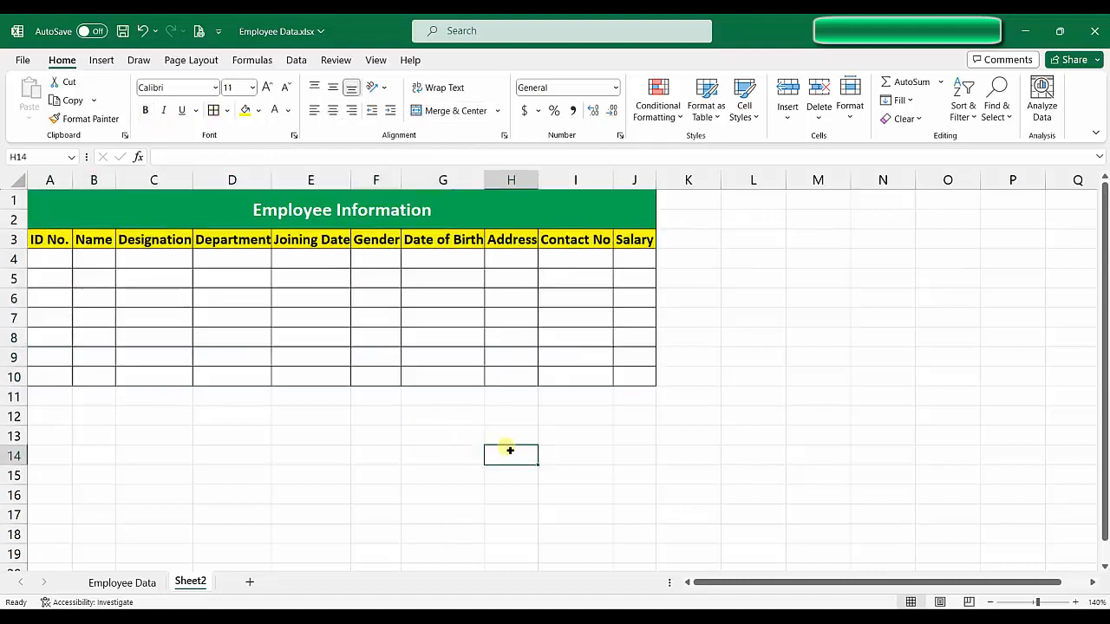
pyautogui.click(109, 275)
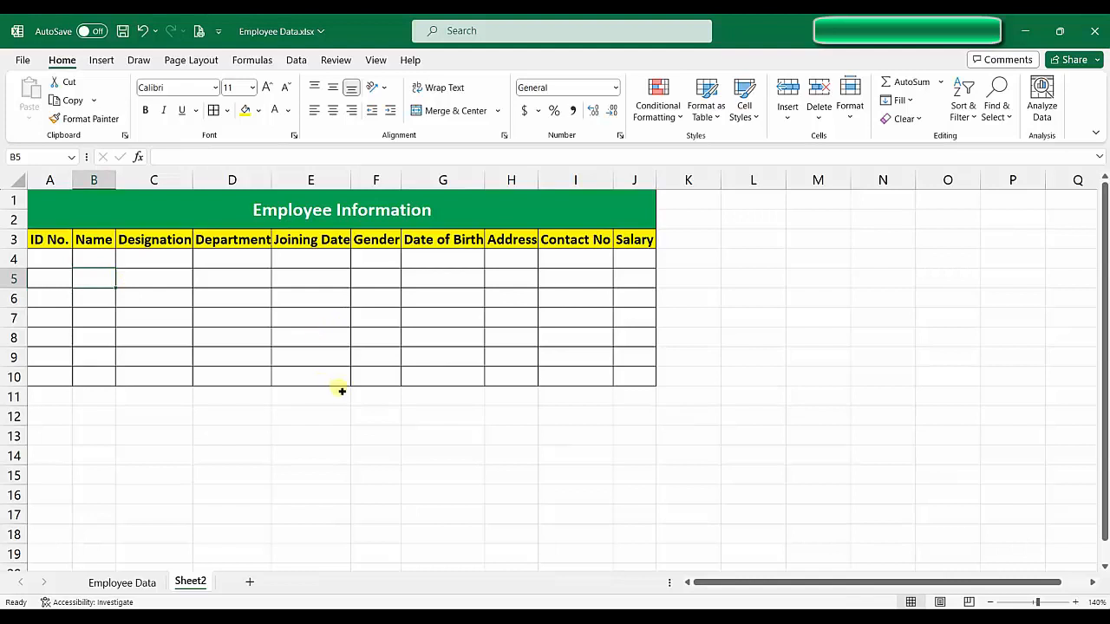
pyautogui.click(52, 253)
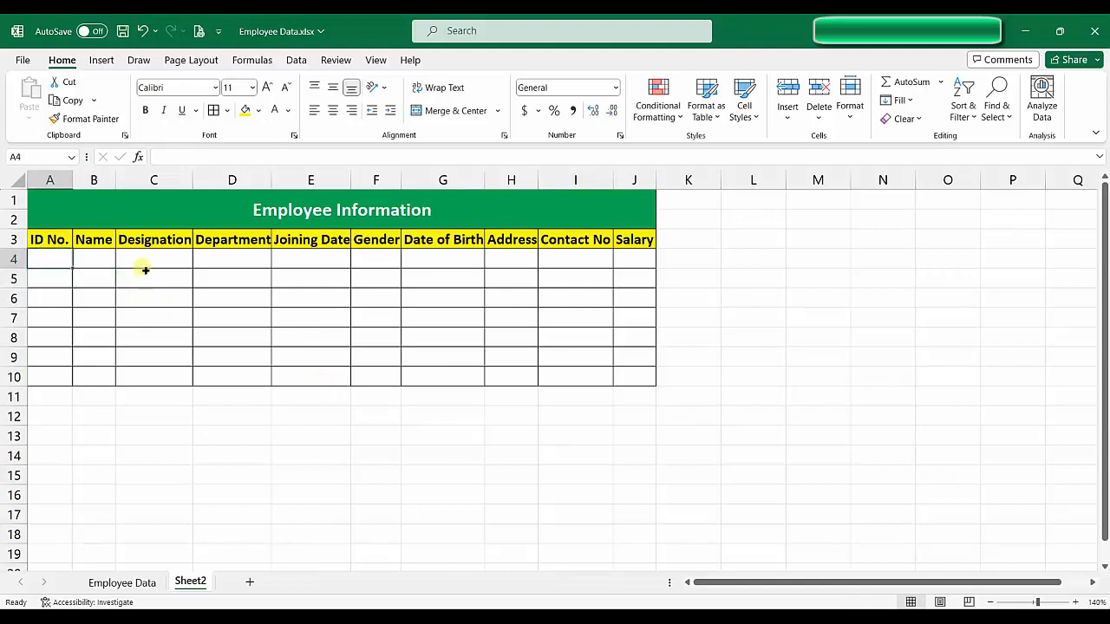
pyautogui.click(98, 263)
pyautogui.click(146, 263)
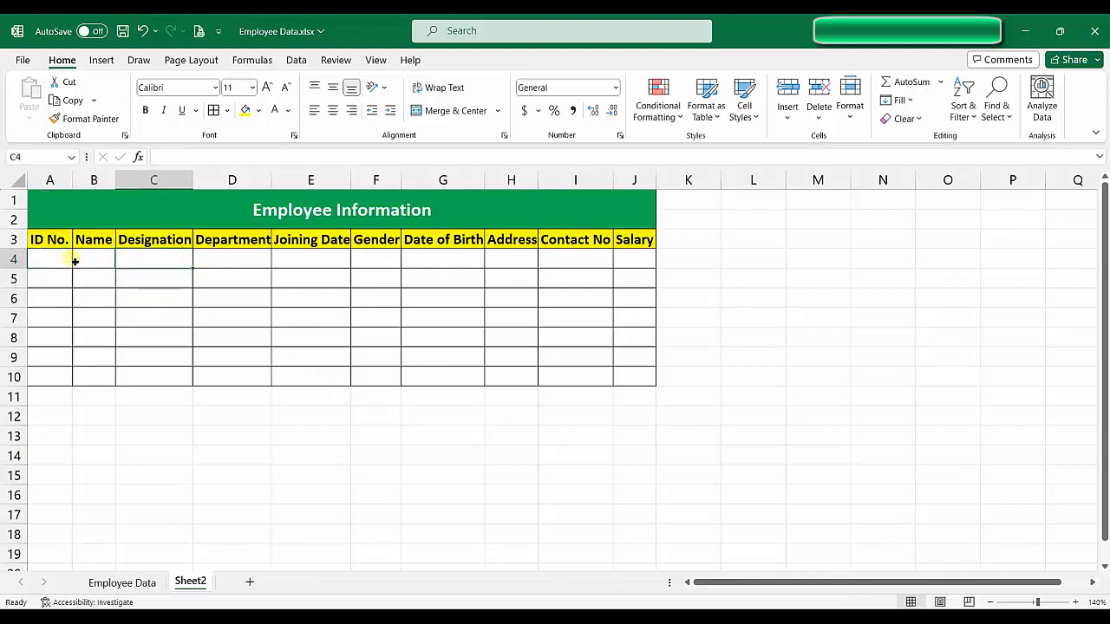
pyautogui.click(122, 582)
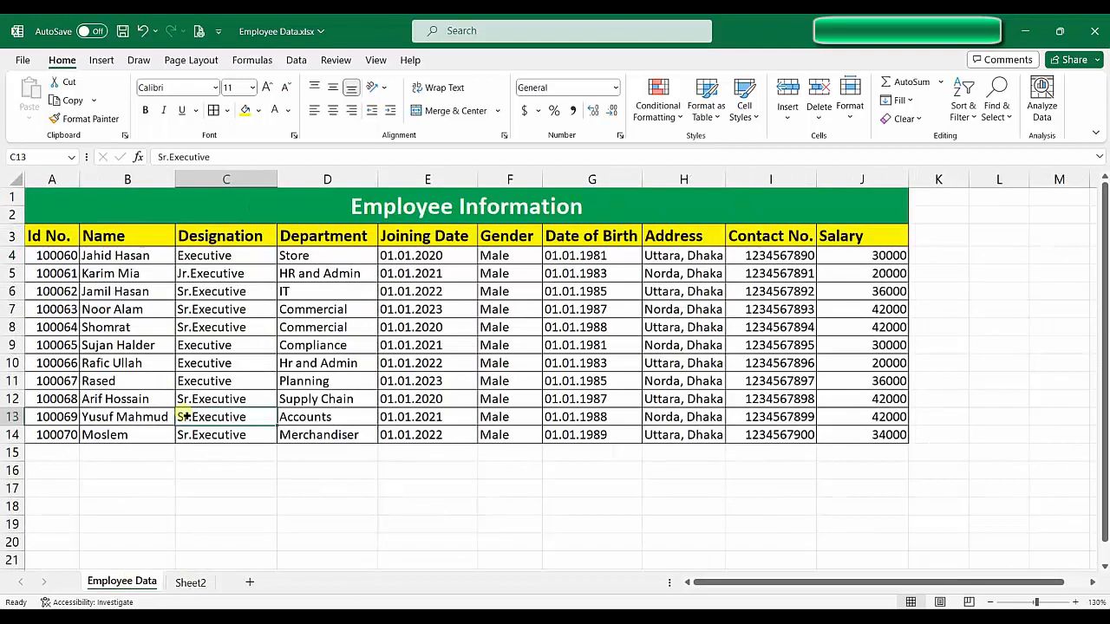
pyautogui.click(189, 583)
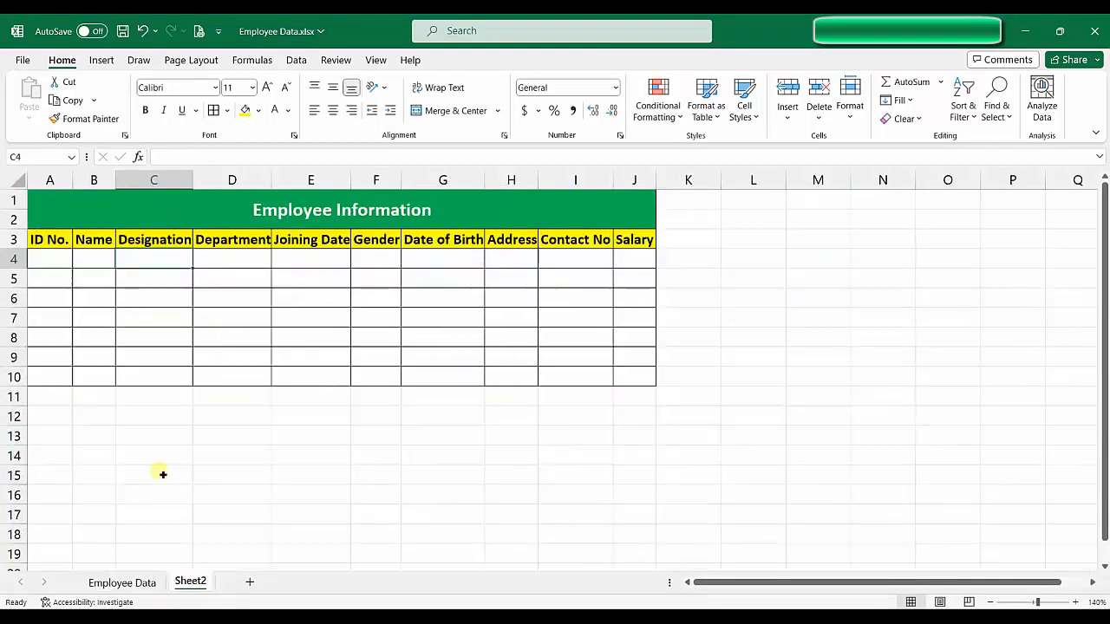
pyautogui.click(60, 262)
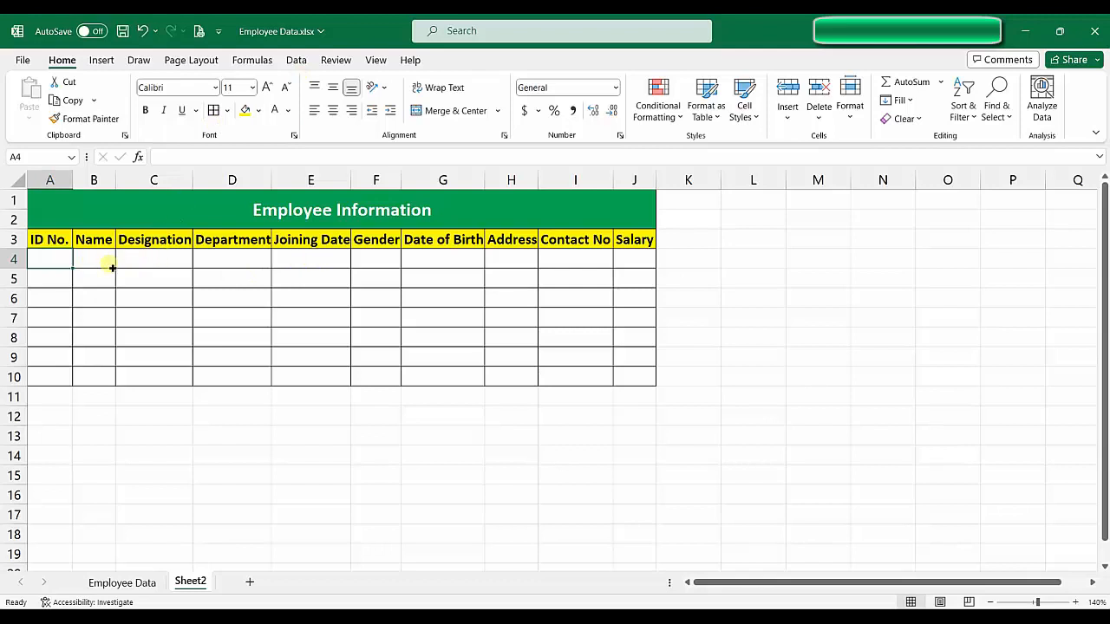
pyautogui.click(121, 583)
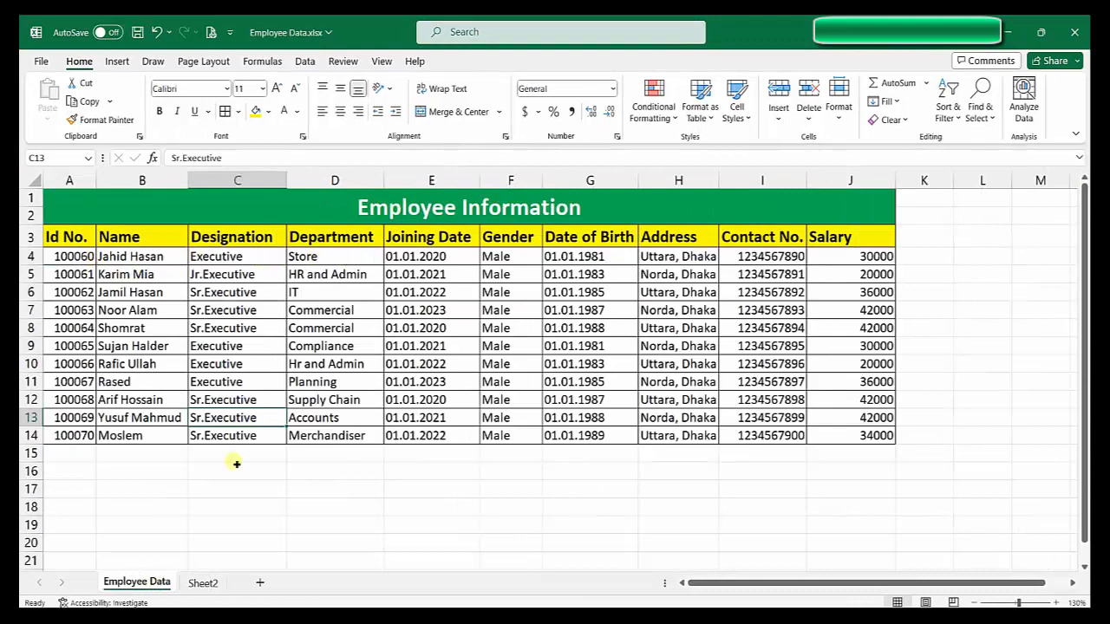
pyautogui.click(203, 583)
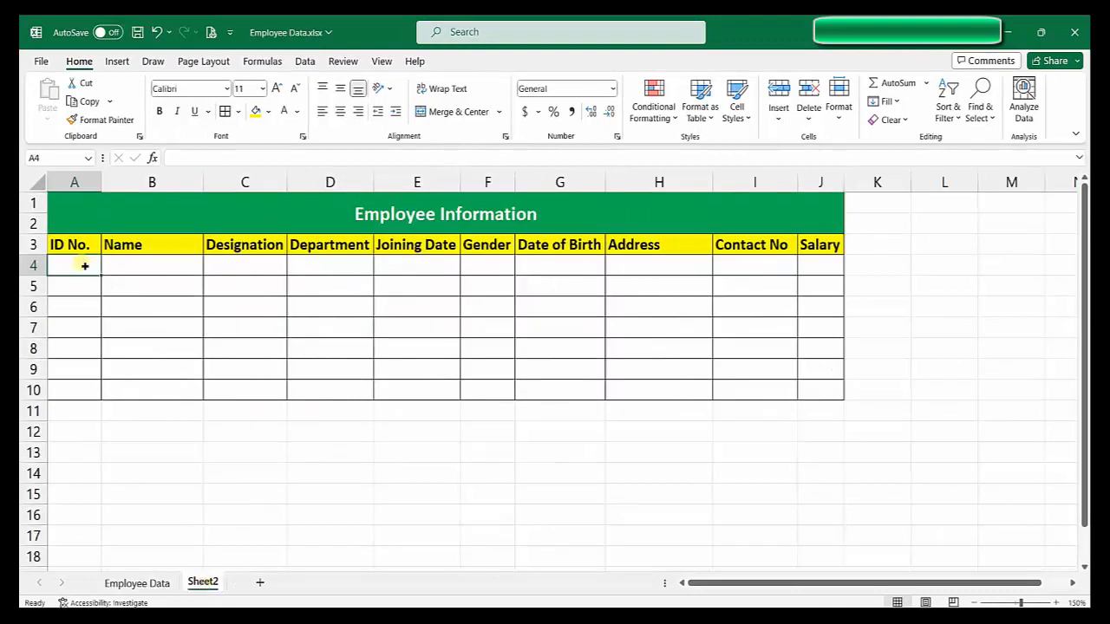
pyautogui.click(114, 270)
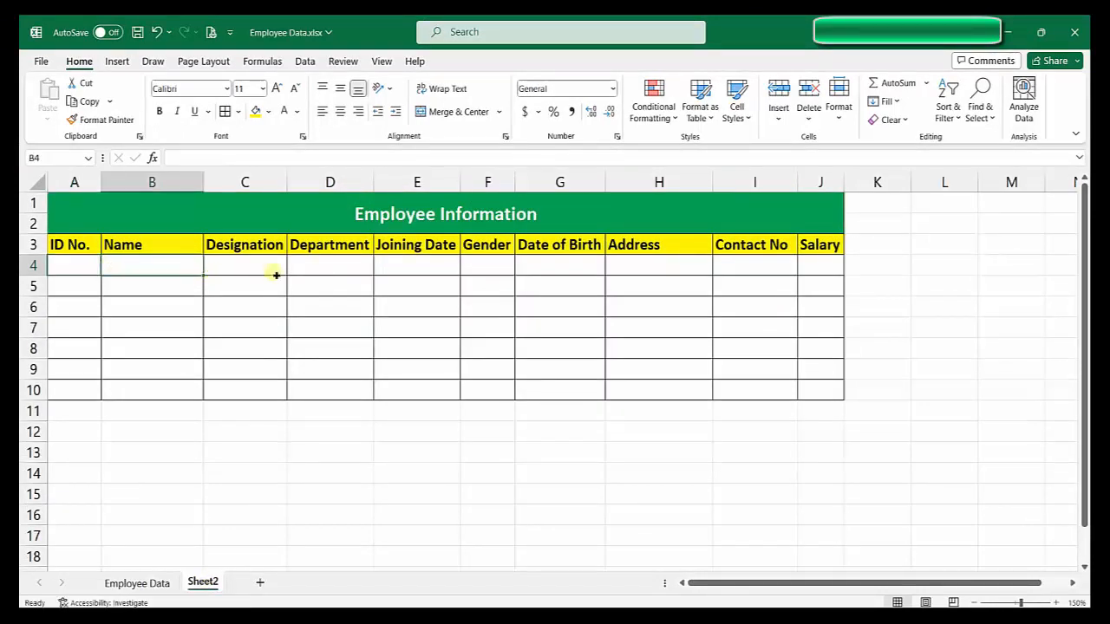
pyautogui.click(276, 273)
pyautogui.click(354, 273)
pyautogui.click(484, 269)
pyautogui.click(85, 266)
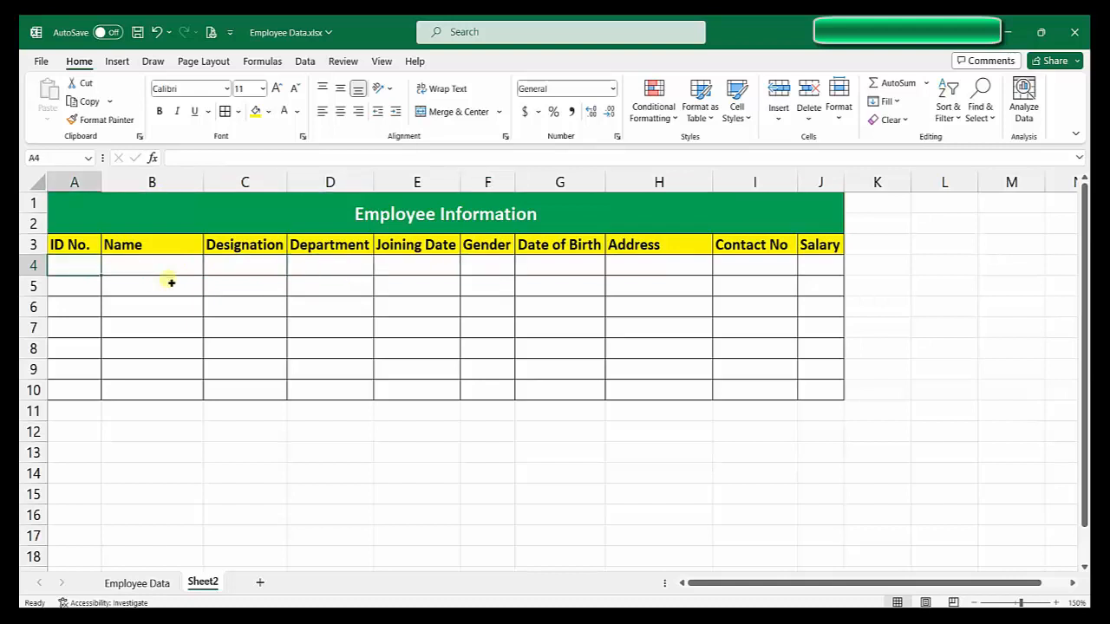
pyautogui.write('100060')
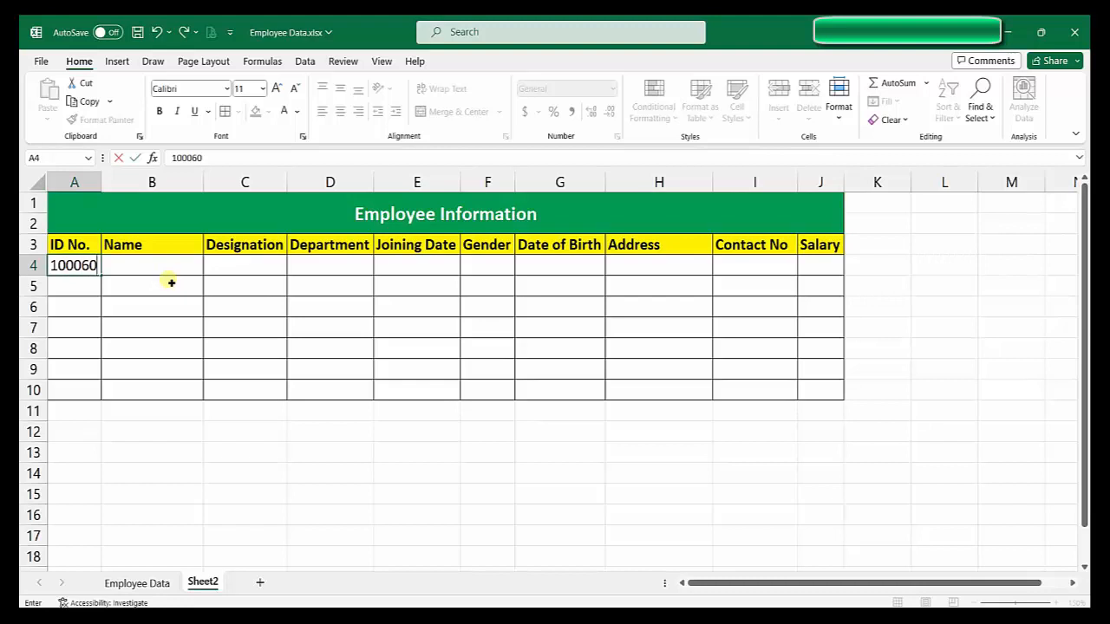
pyautogui.click(171, 283)
pyautogui.click(149, 585)
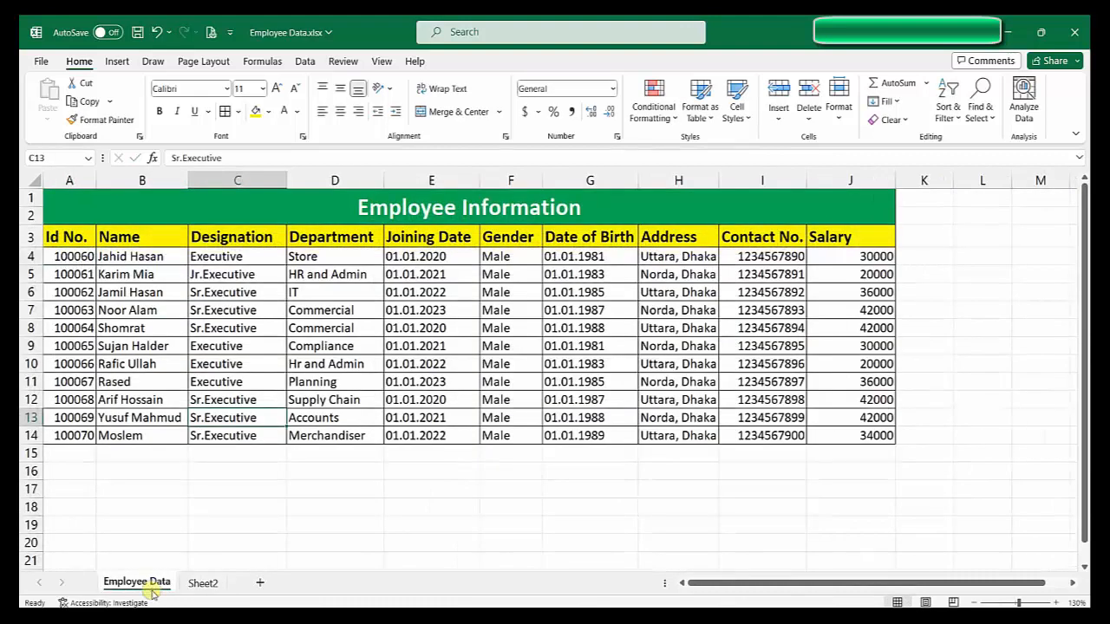
pyautogui.click(200, 585)
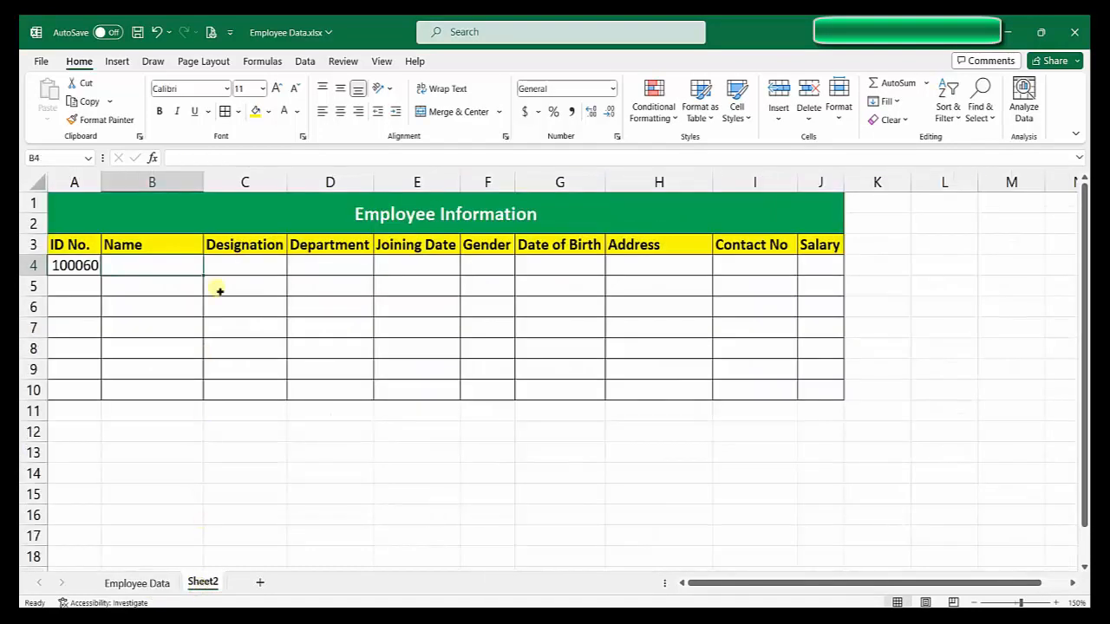
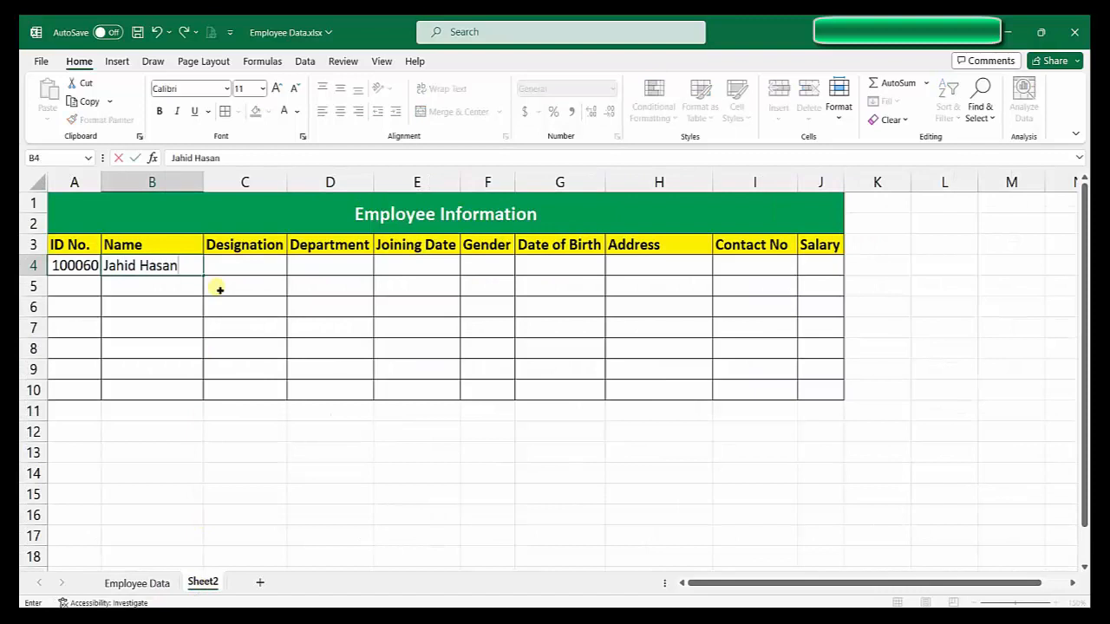
pyautogui.press('Tab')
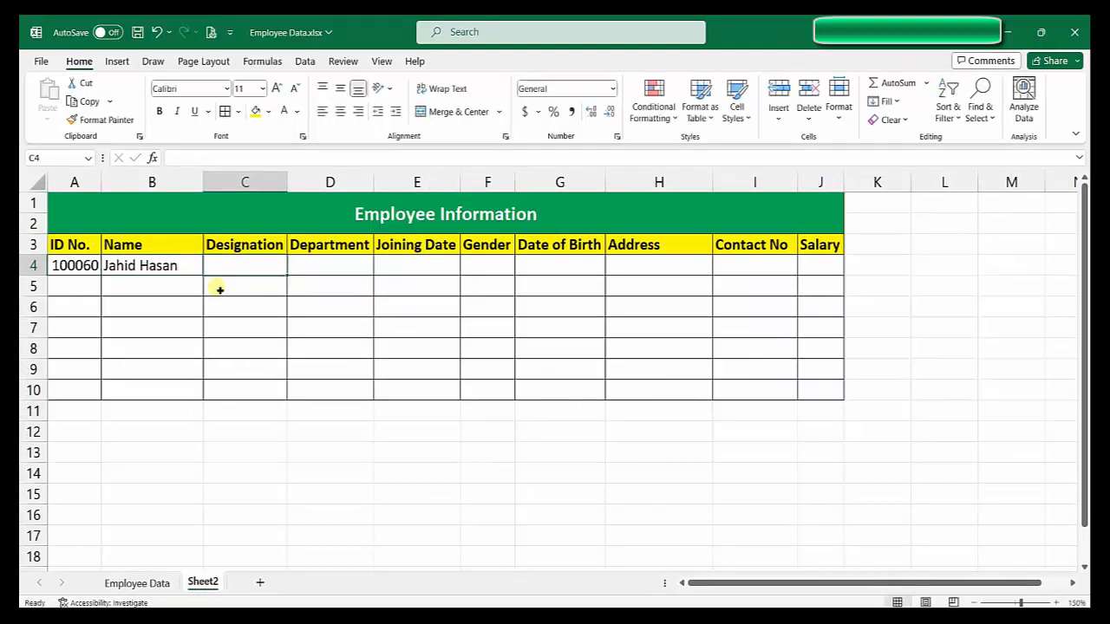
pyautogui.write('Executive')
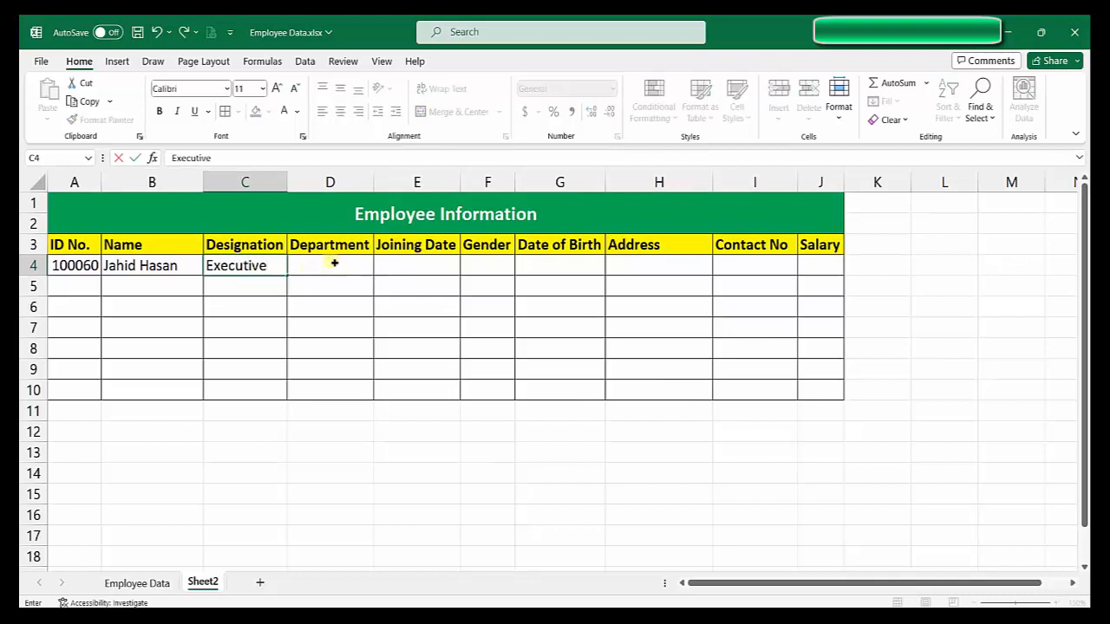
pyautogui.press('Tab')
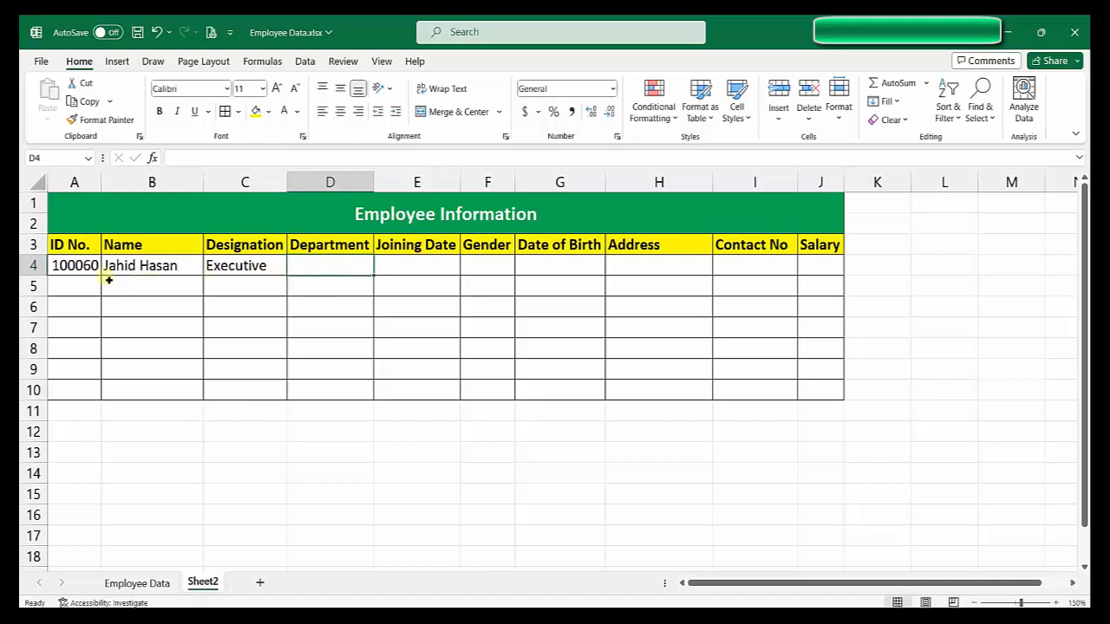
pyautogui.moveTo(74, 267); pyautogui.dragTo(231, 274)
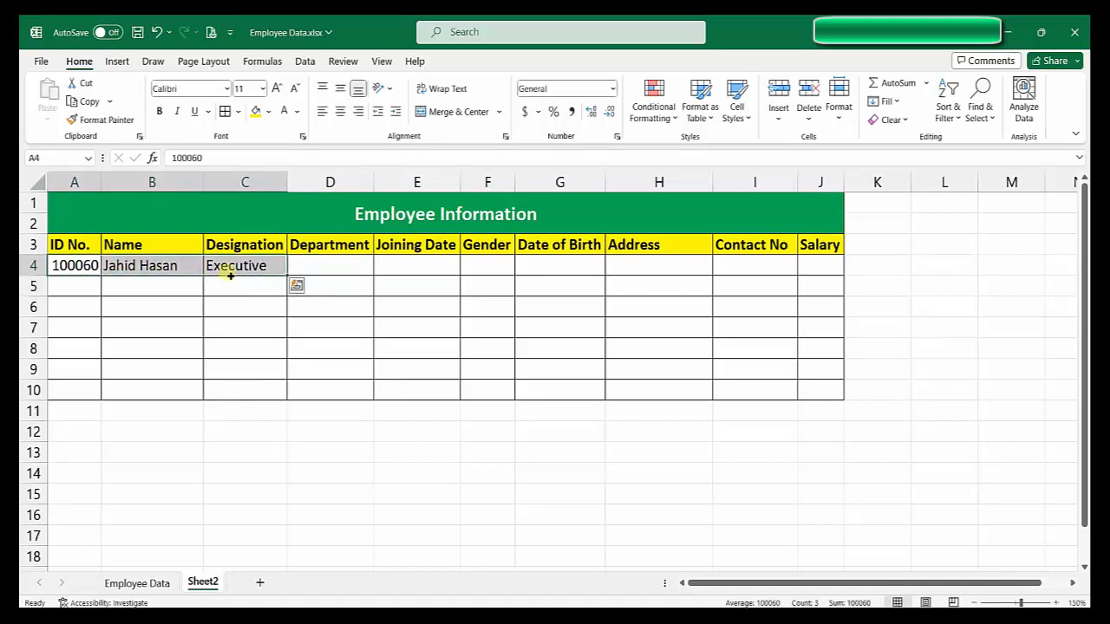
pyautogui.press('Delete')
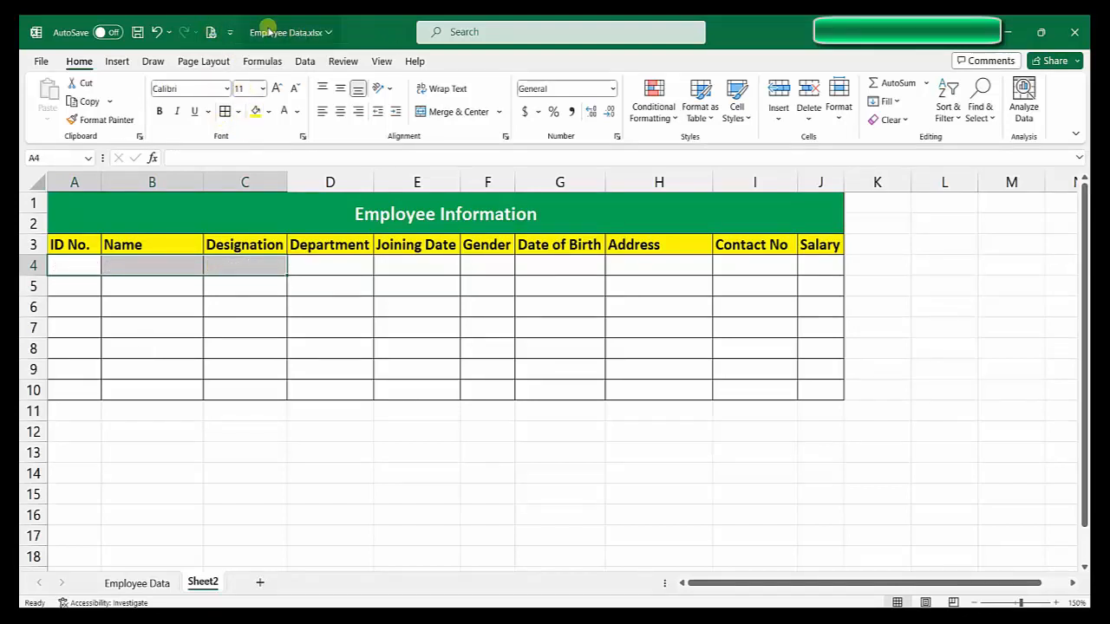
# Step: Open the Quick Access Toolbar options and list All Commands
pyautogui.click(230, 32)
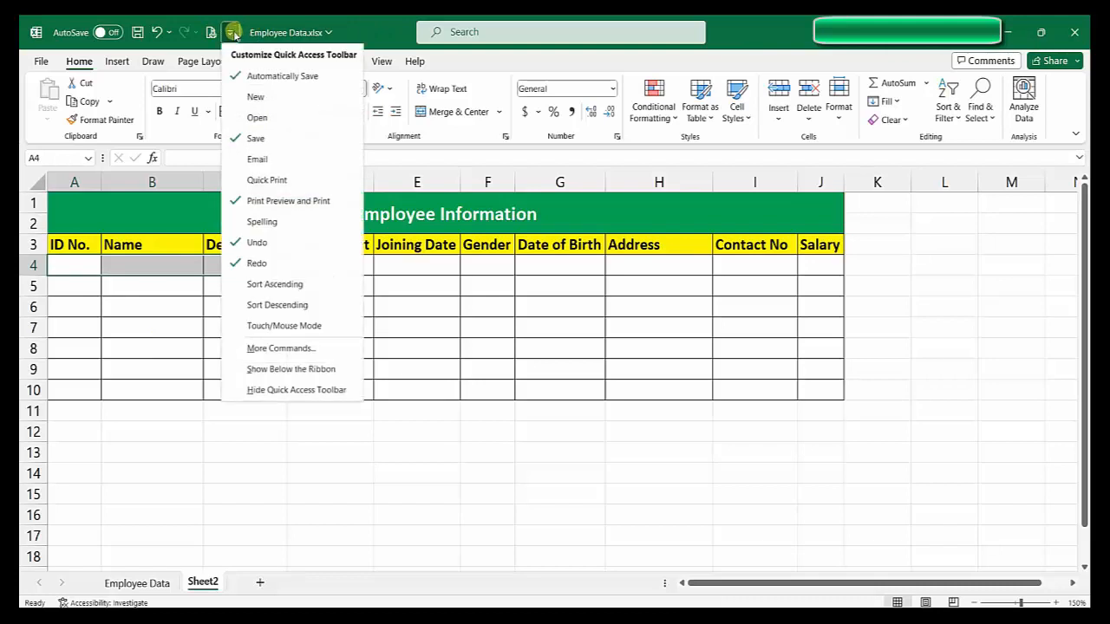
pyautogui.click(279, 348)
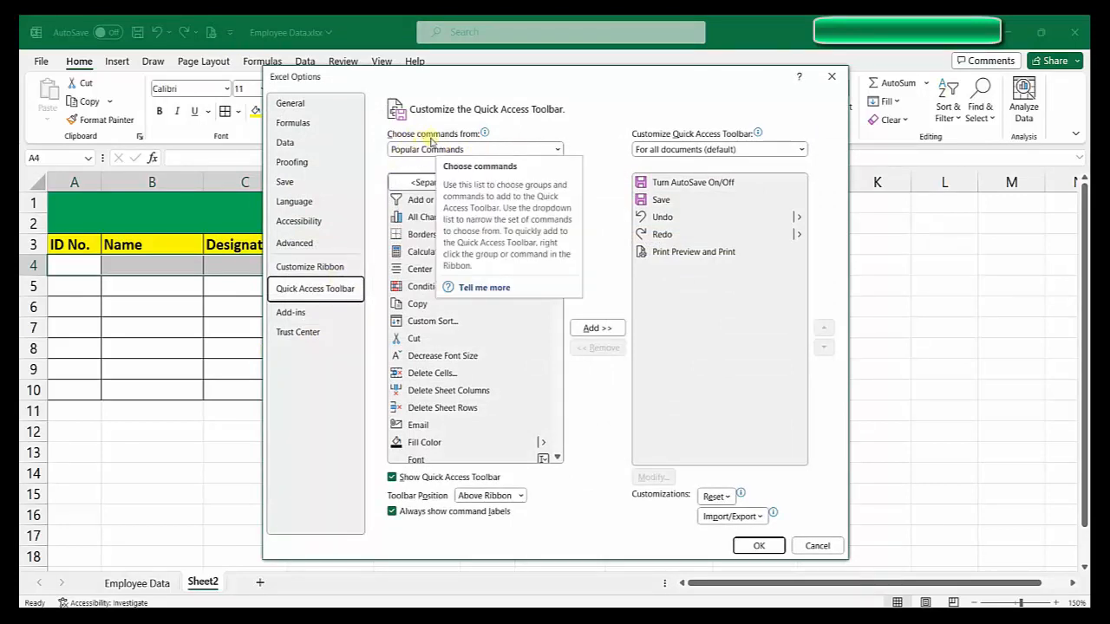
pyautogui.click(559, 150)
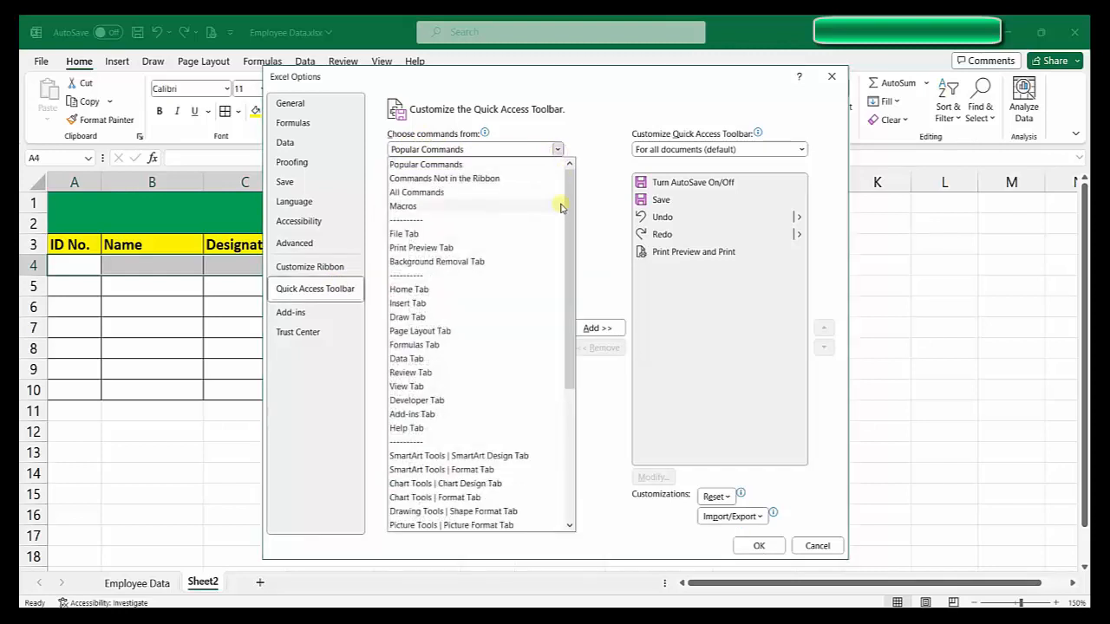
pyautogui.moveTo(567, 206)
pyautogui.mouseDown()
pyautogui.moveTo(568, 244)
pyautogui.moveTo(570, 206)
pyautogui.mouseUp()
pyautogui.click(417, 194)
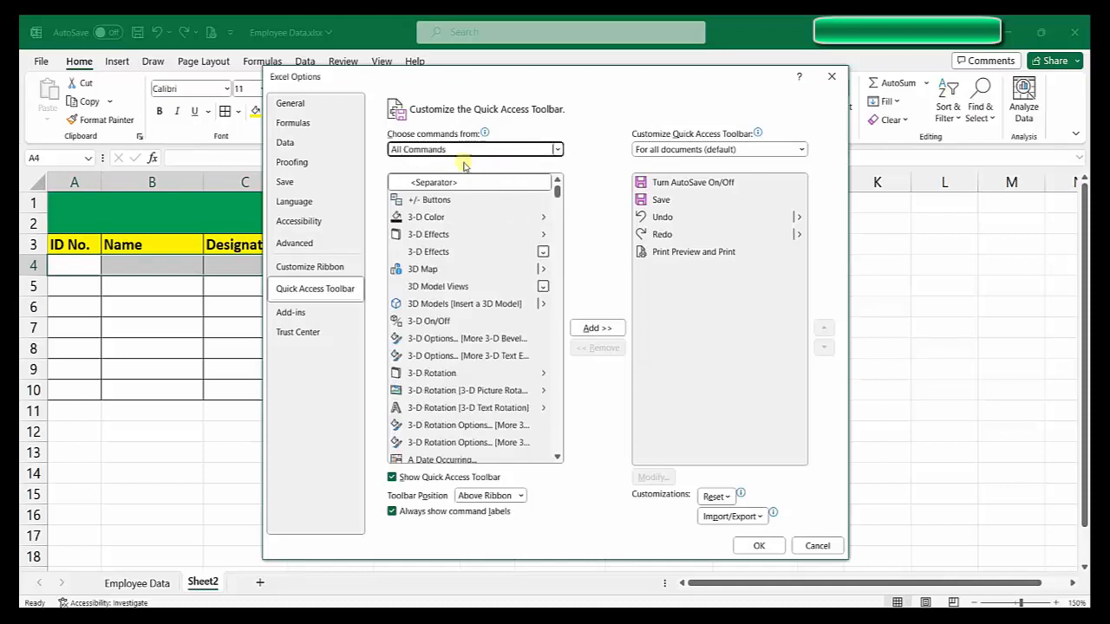
# Step: Find the Form... command in the list and add it to the toolbar
pyautogui.scroll(-7, 555, 223)
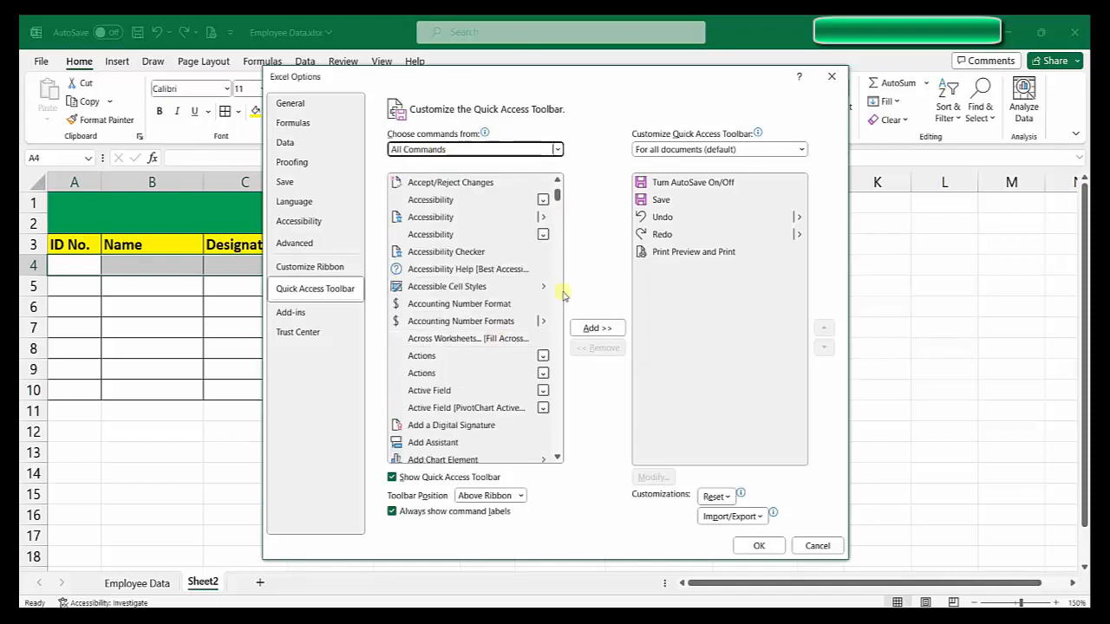
pyautogui.scroll(-1, 555, 198)
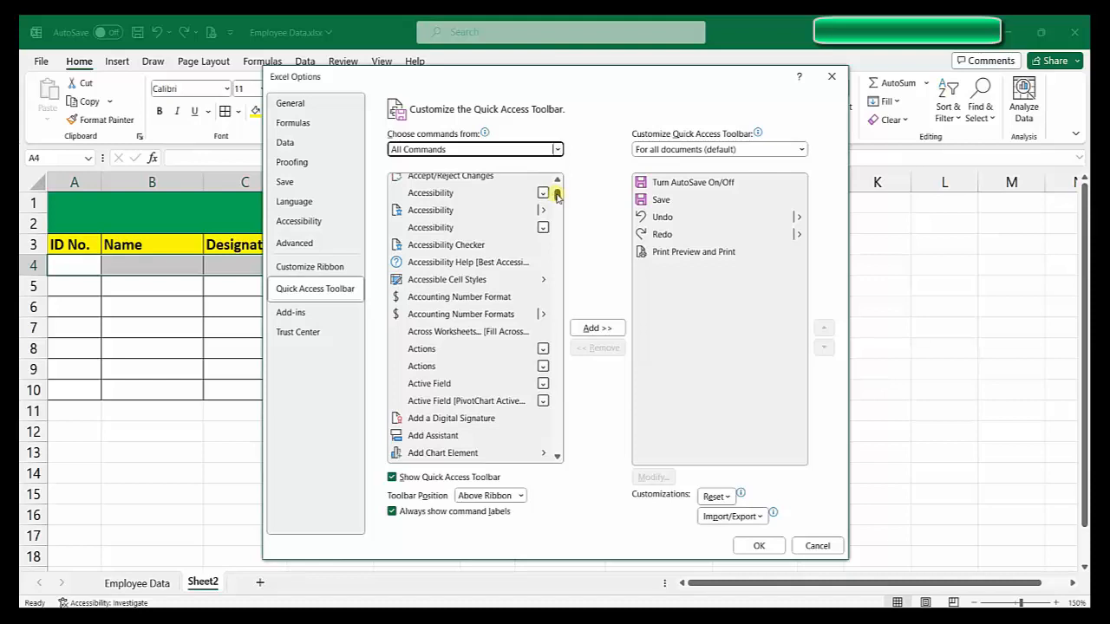
pyautogui.moveTo(557, 195); pyautogui.dragTo(552, 265)
pyautogui.scroll(-6, 451, 338)
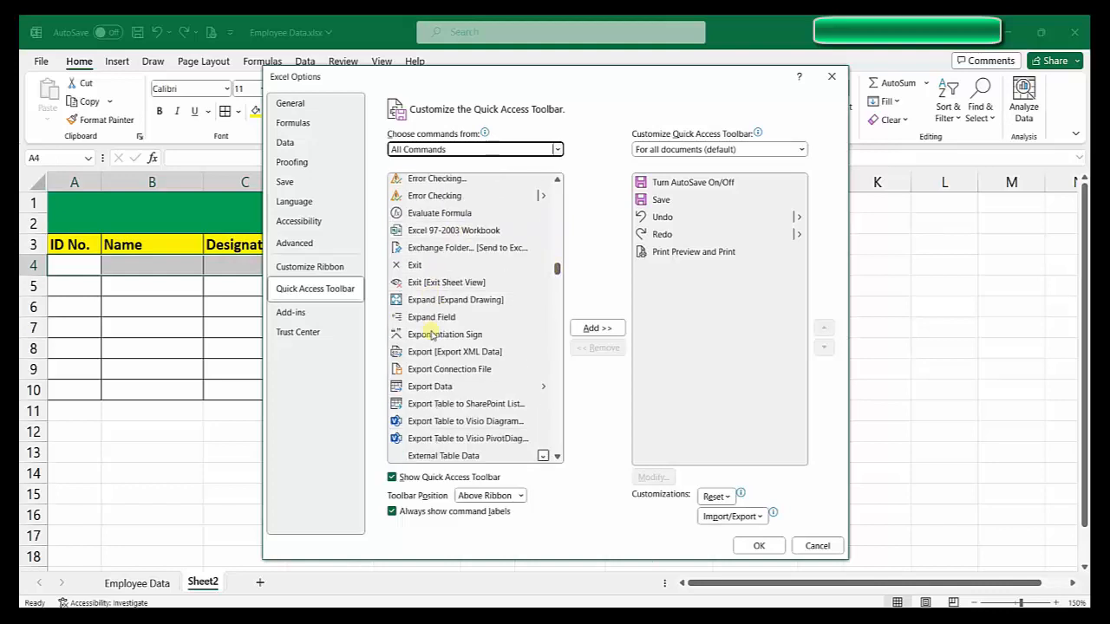
pyautogui.scroll(-7, 438, 364)
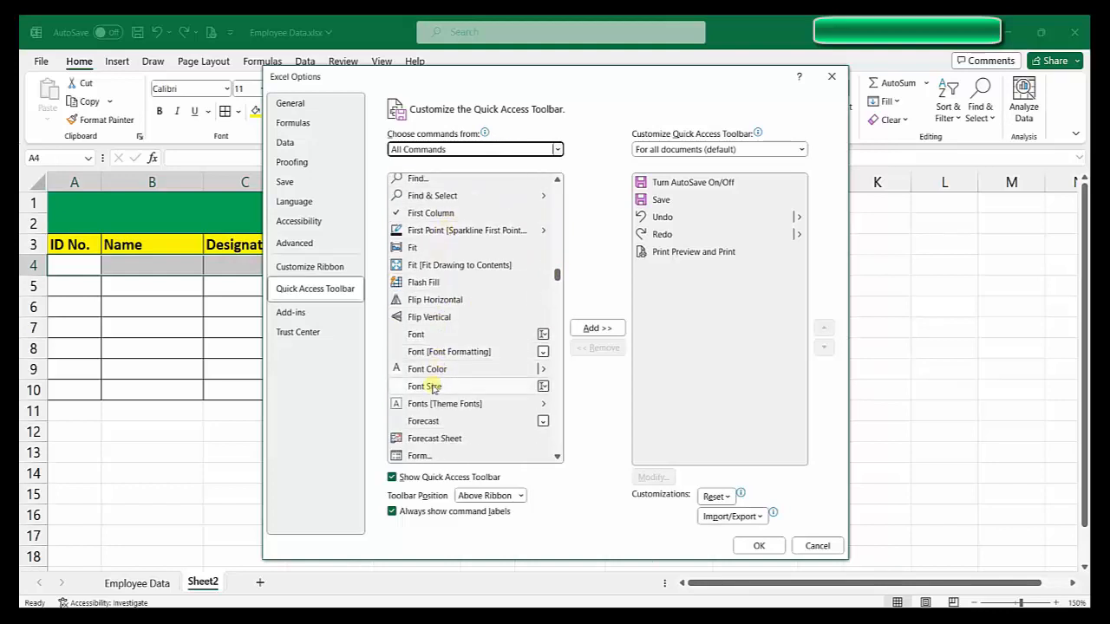
pyautogui.scroll(-3, 433, 354)
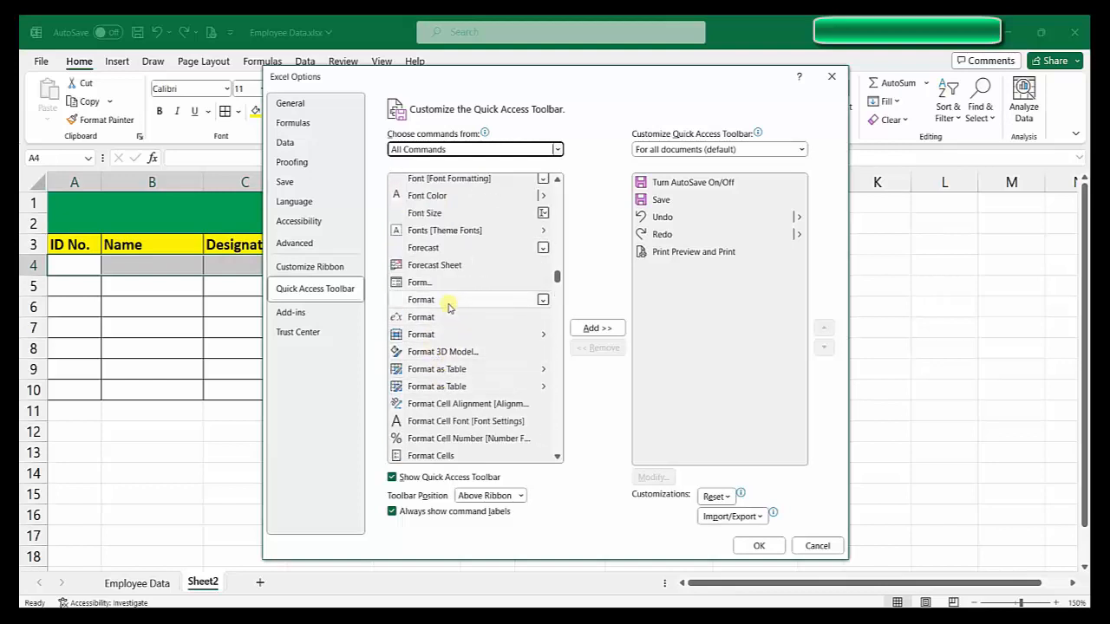
pyautogui.scroll(-3, 449, 308)
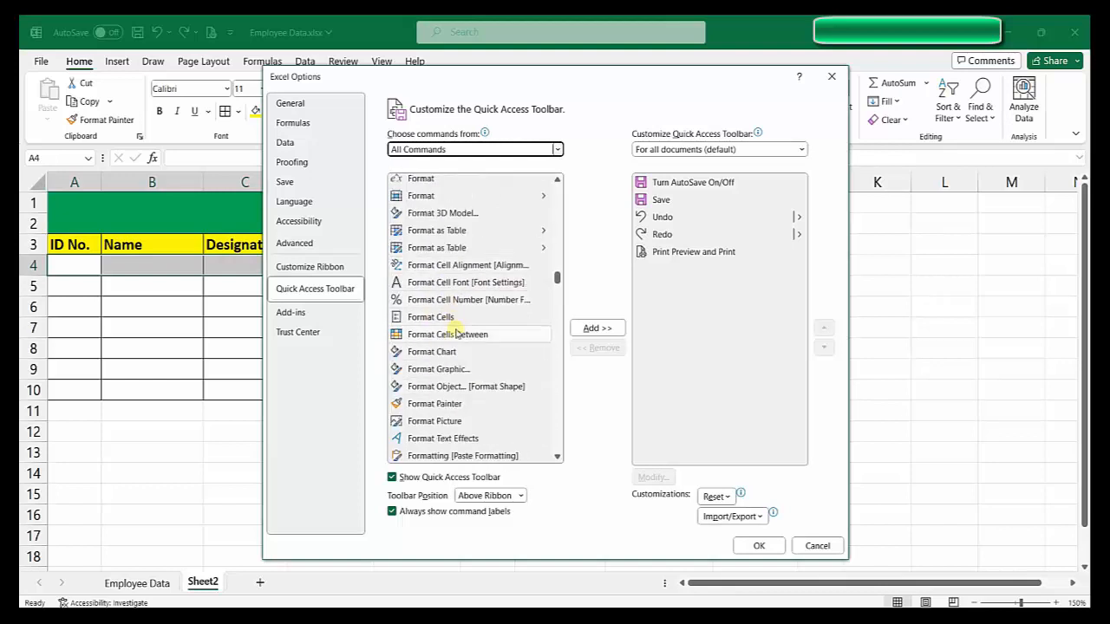
pyautogui.scroll(-1, 458, 332)
pyautogui.scroll(2, 458, 334)
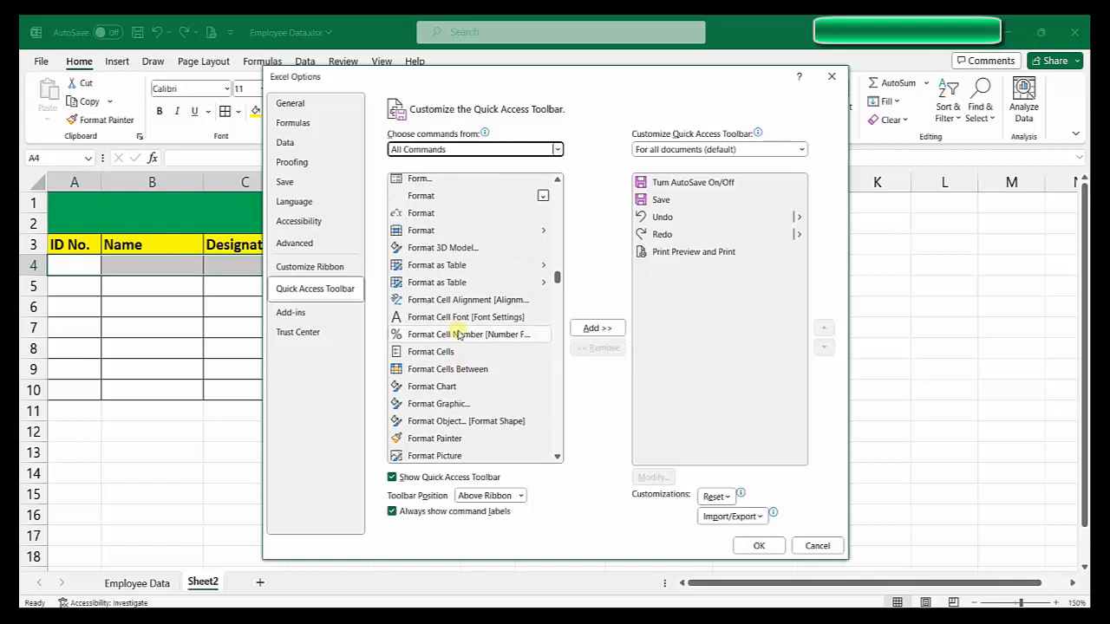
pyautogui.scroll(1, 459, 323)
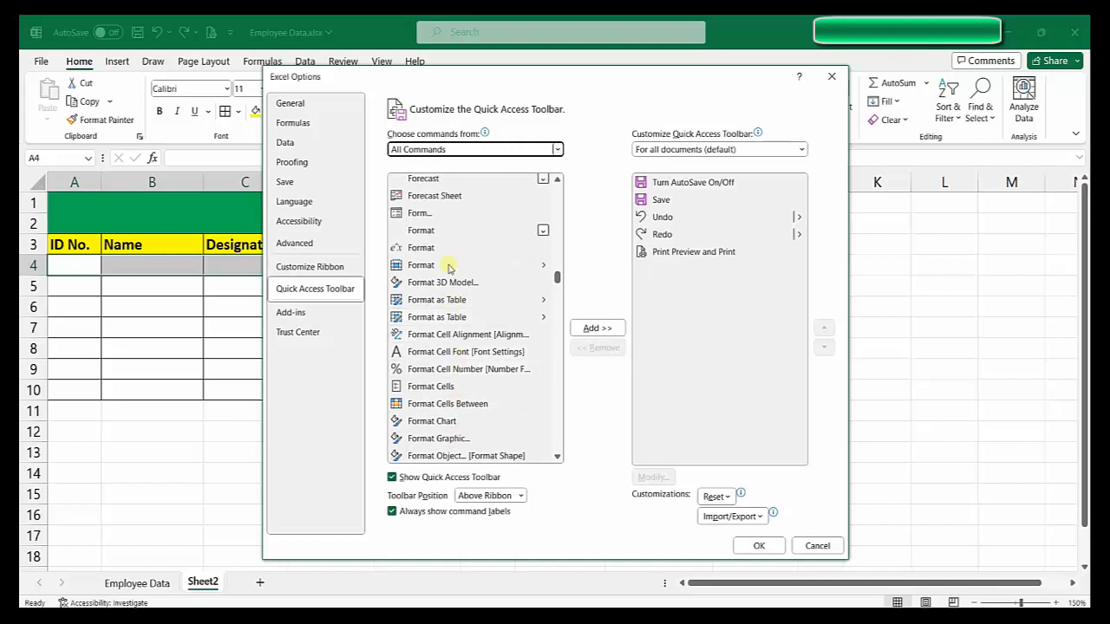
pyautogui.click(425, 218)
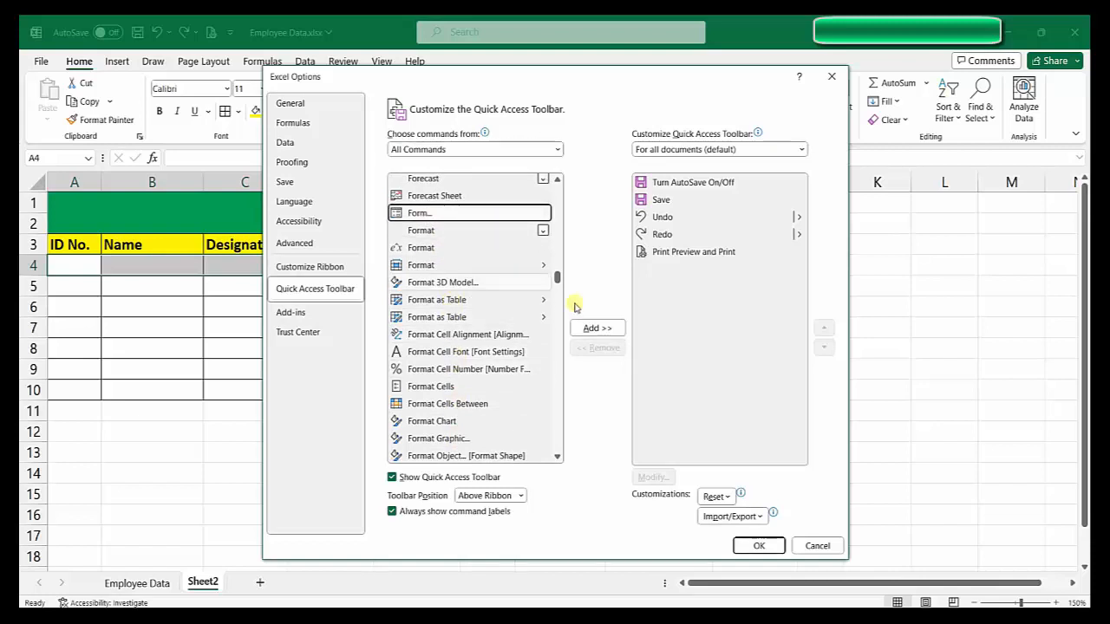
pyautogui.click(597, 329)
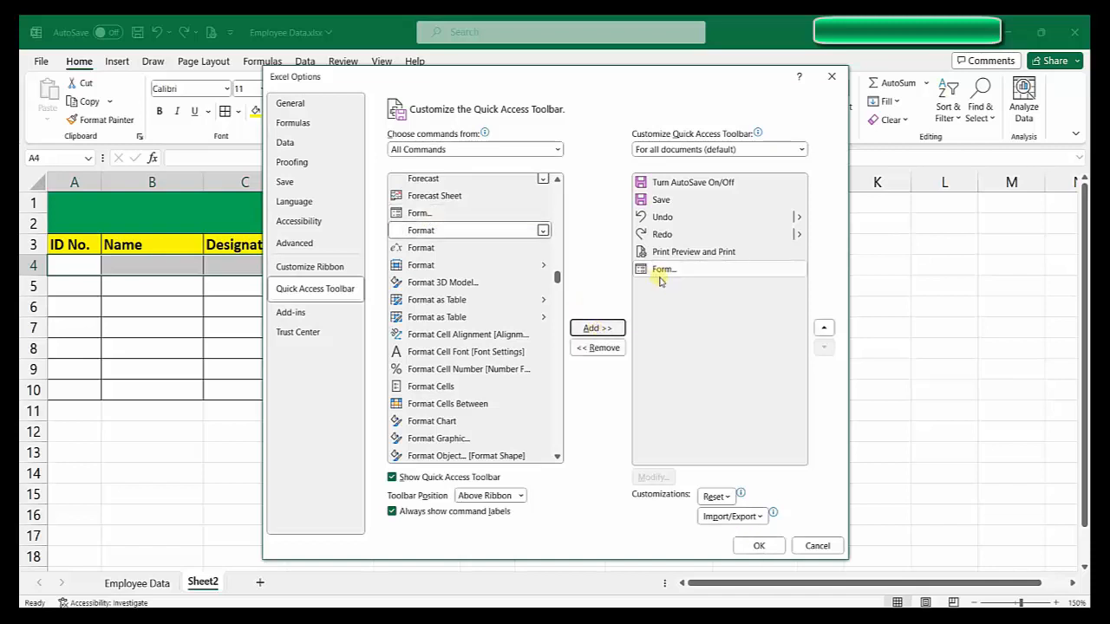
# Step: Confirm Excel Options, select the ID No. to Department headings, and run Form
pyautogui.click(759, 545)
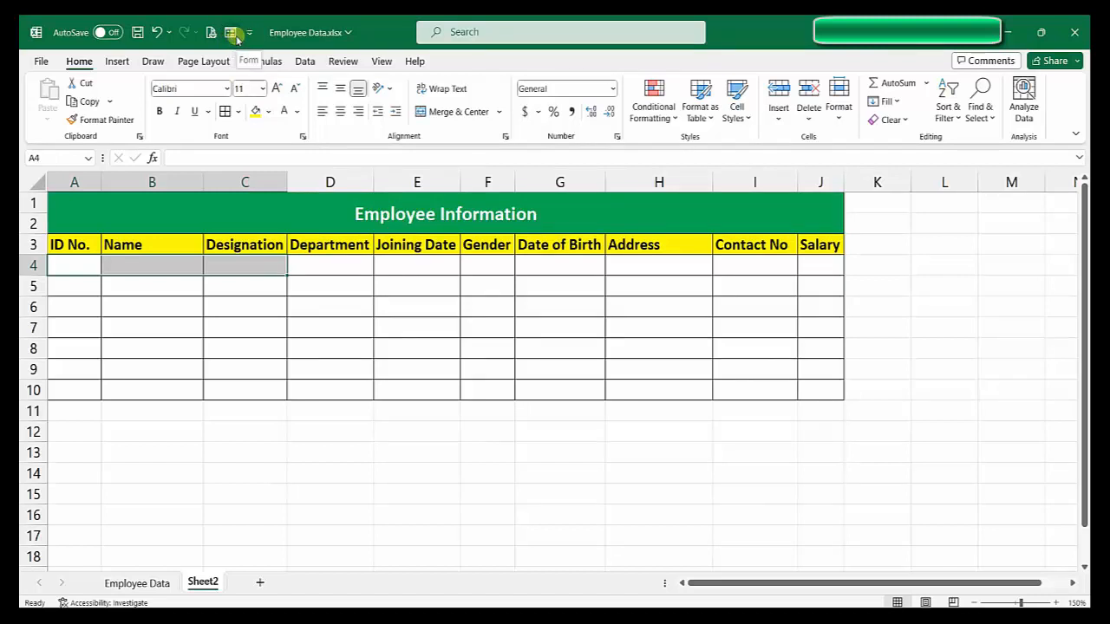
pyautogui.click(231, 34)
pyautogui.click(117, 266)
pyautogui.moveTo(90, 246); pyautogui.dragTo(805, 250)
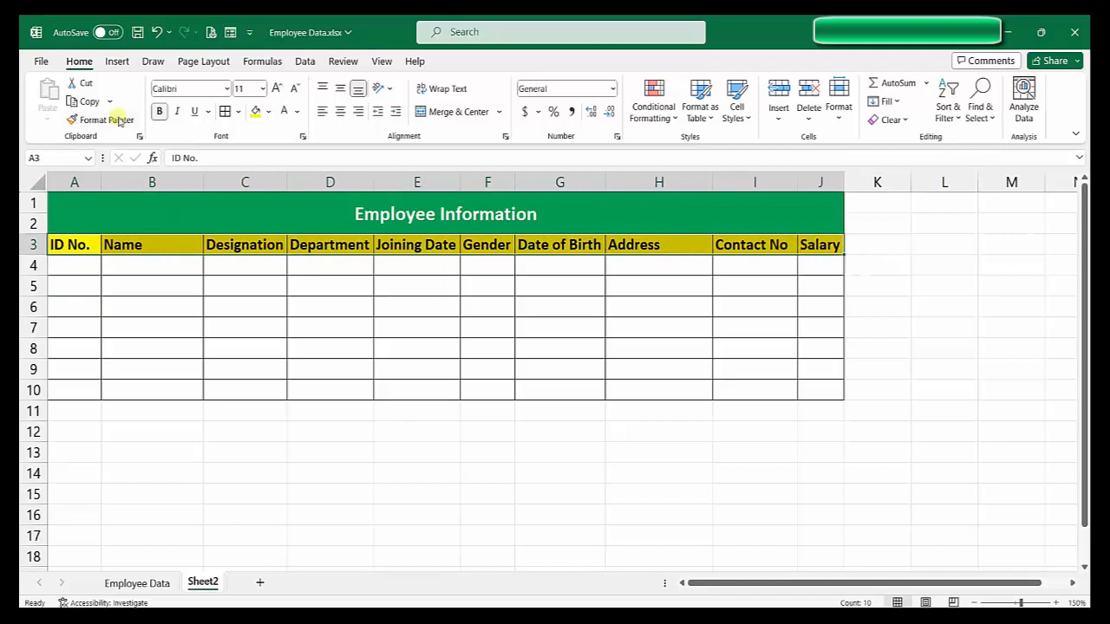
pyautogui.click(230, 32)
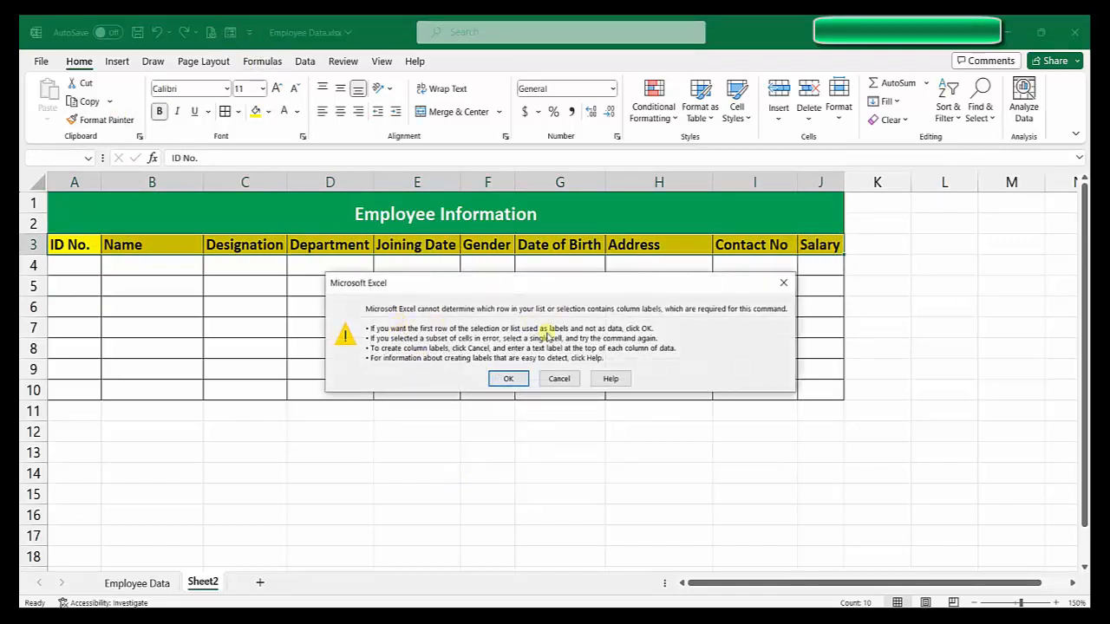
# Step: Accept row 3 as labels, fill ID 1, address, contact number and salary 50000, then add the record
pyautogui.click(498, 376)
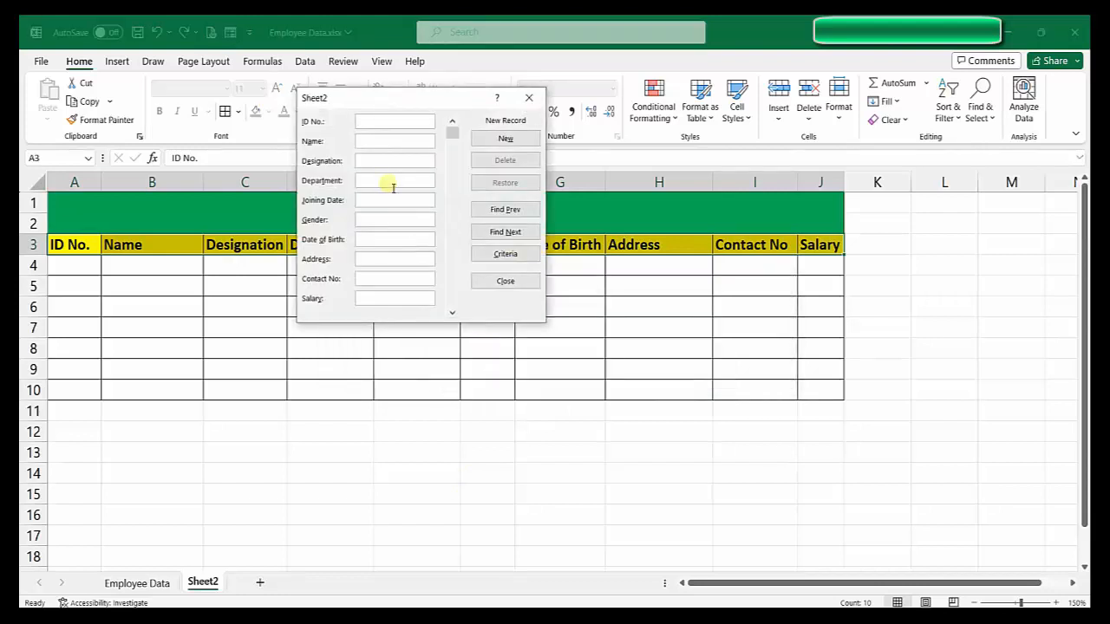
pyautogui.moveTo(393, 97); pyautogui.dragTo(751, 148)
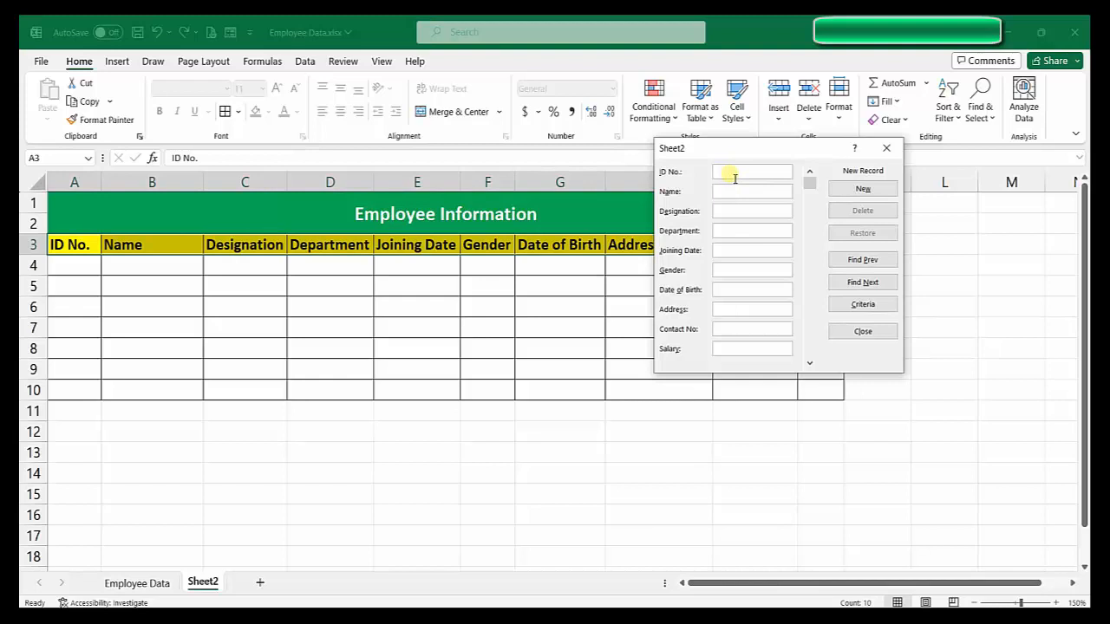
pyautogui.write('100060')
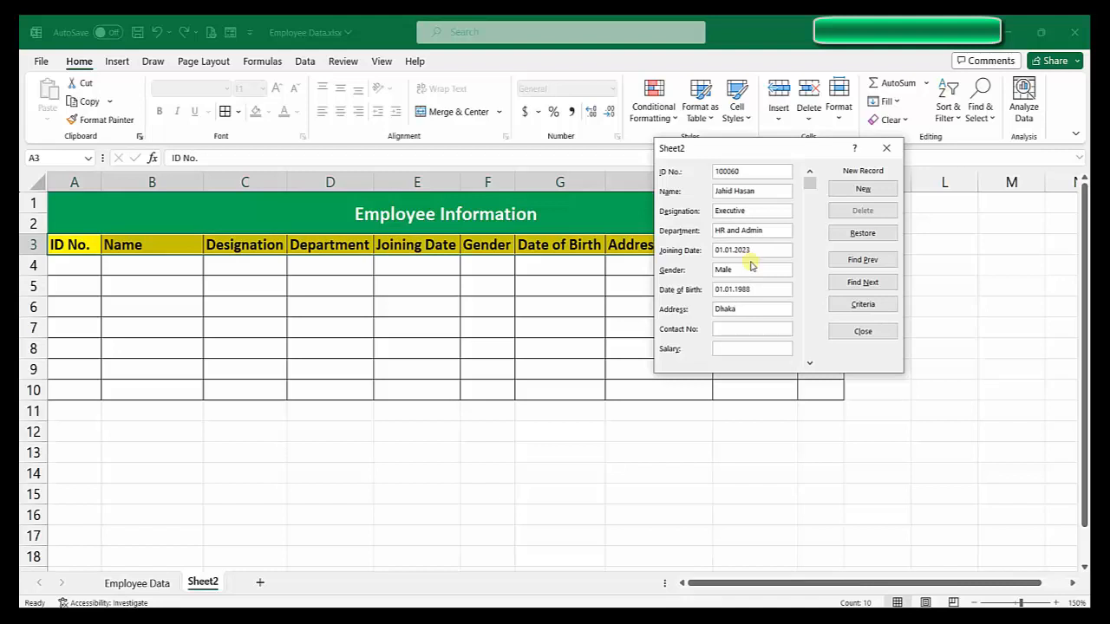
pyautogui.write(', Bangladesh.')
pyautogui.press('Tab')
pyautogui.write('1234567')
pyautogui.write('890')
pyautogui.write('50000')
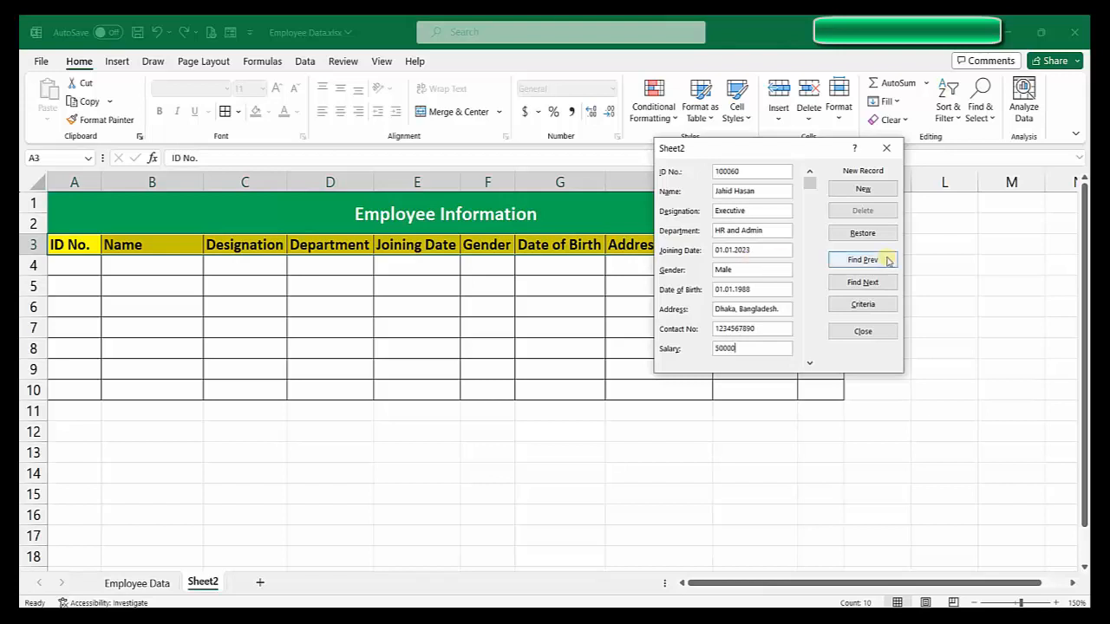
pyautogui.click(857, 189)
pyautogui.moveTo(772, 153); pyautogui.dragTo(907, 341)
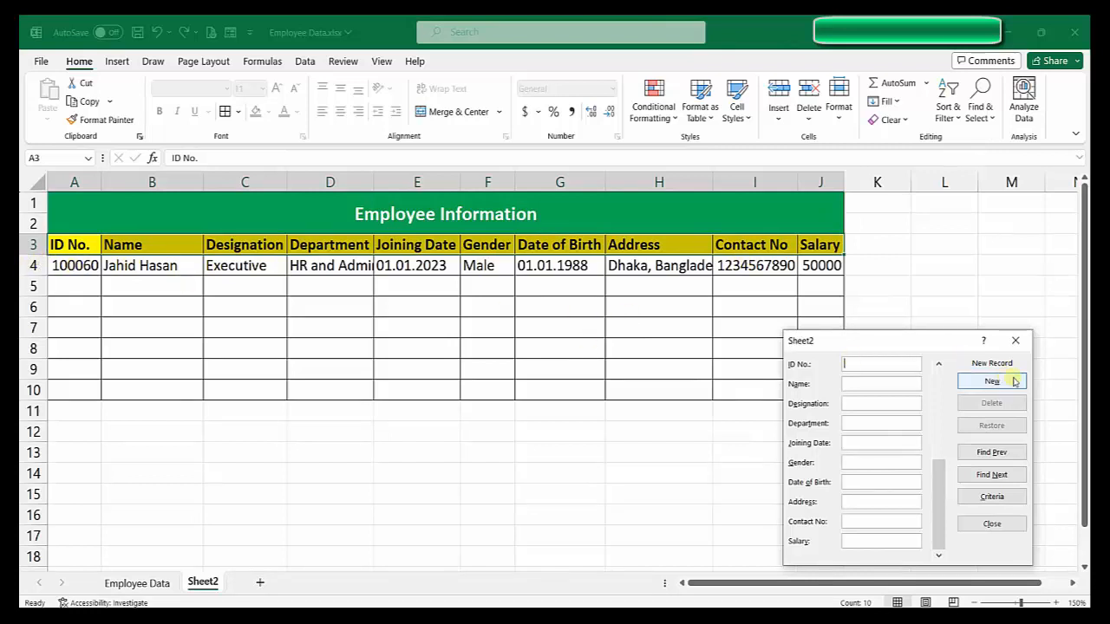
# Step: Enter the second employee's ID and name, Executive in IT, joined 01.01.2020, Male, with their birth date
pyautogui.moveTo(835, 341); pyautogui.dragTo(851, 205)
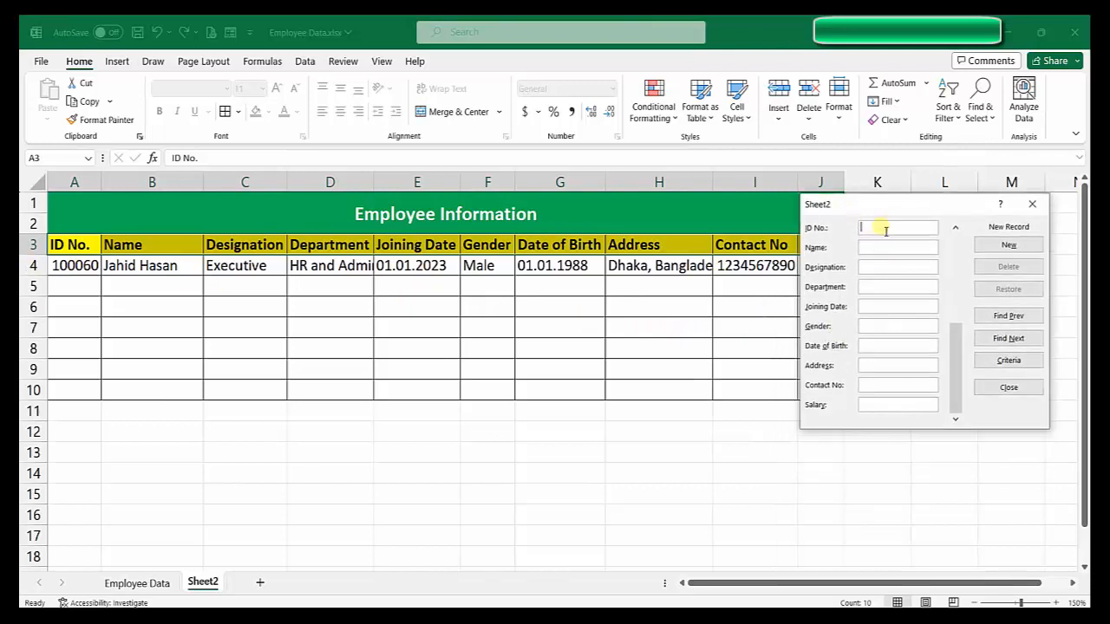
pyautogui.write('100061')
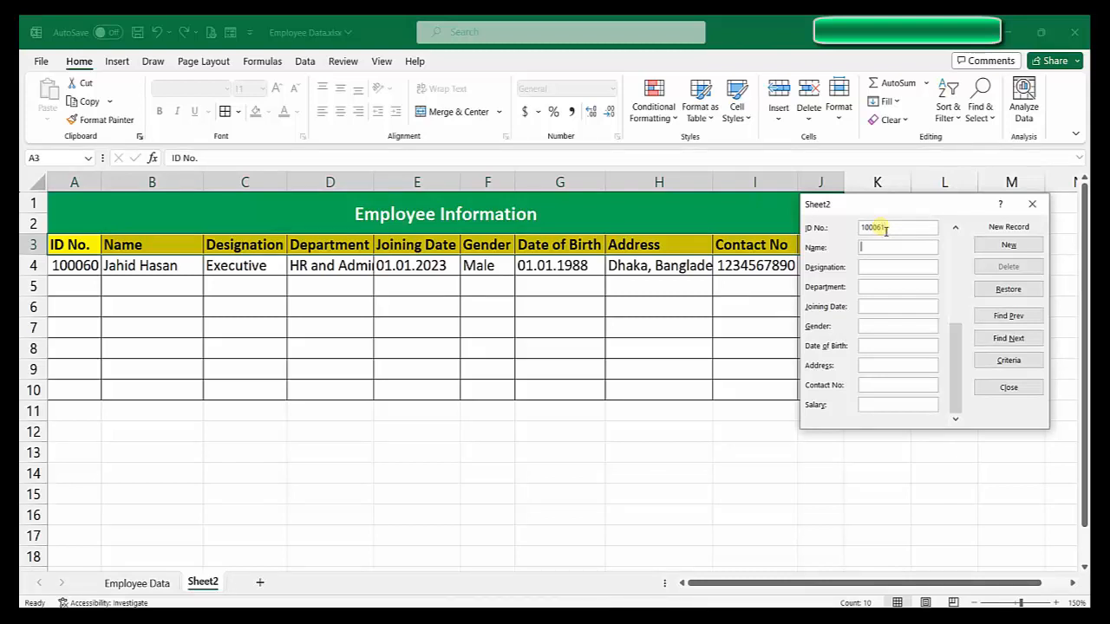
pyautogui.press('Tab')
pyautogui.write('Exe')
pyautogui.write('cutive')
pyautogui.write('IT')
pyautogui.press('Tab')
pyautogui.write('01.01')
pyautogui.write('.202')
pyautogui.write('0')
pyautogui.write('Male')
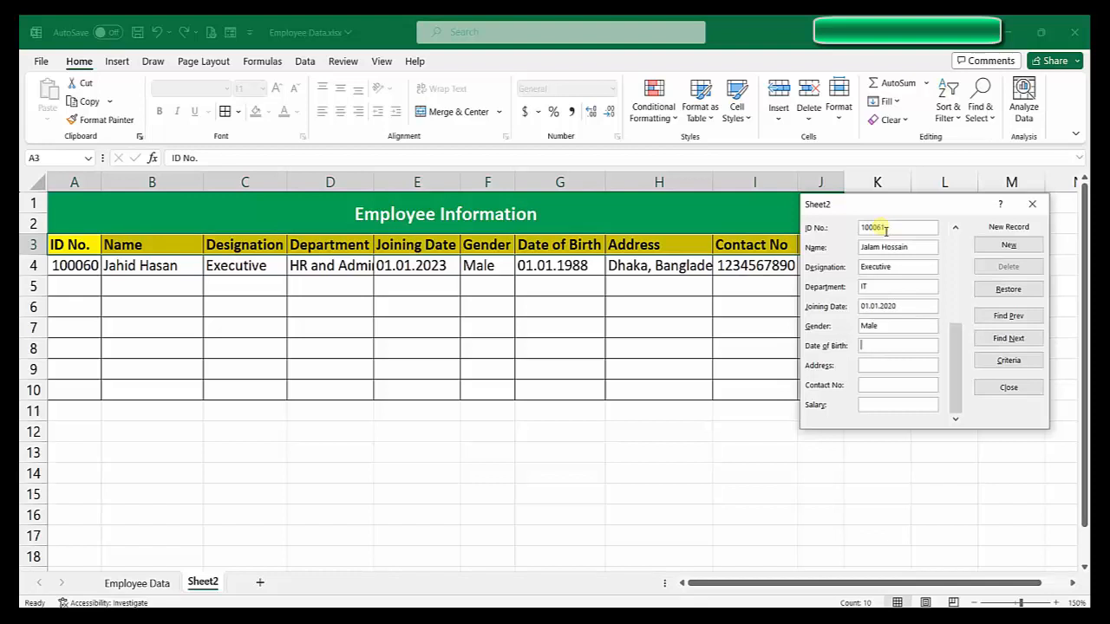
pyautogui.press('Tab')
pyautogui.write('01.01.1988')
# Step: Fill in the address, contact number and salary 53000, then add the record and close the form
pyautogui.press('Tab')
pyautogui.write('Gazipur, Bangladesh')
pyautogui.press('Tab')
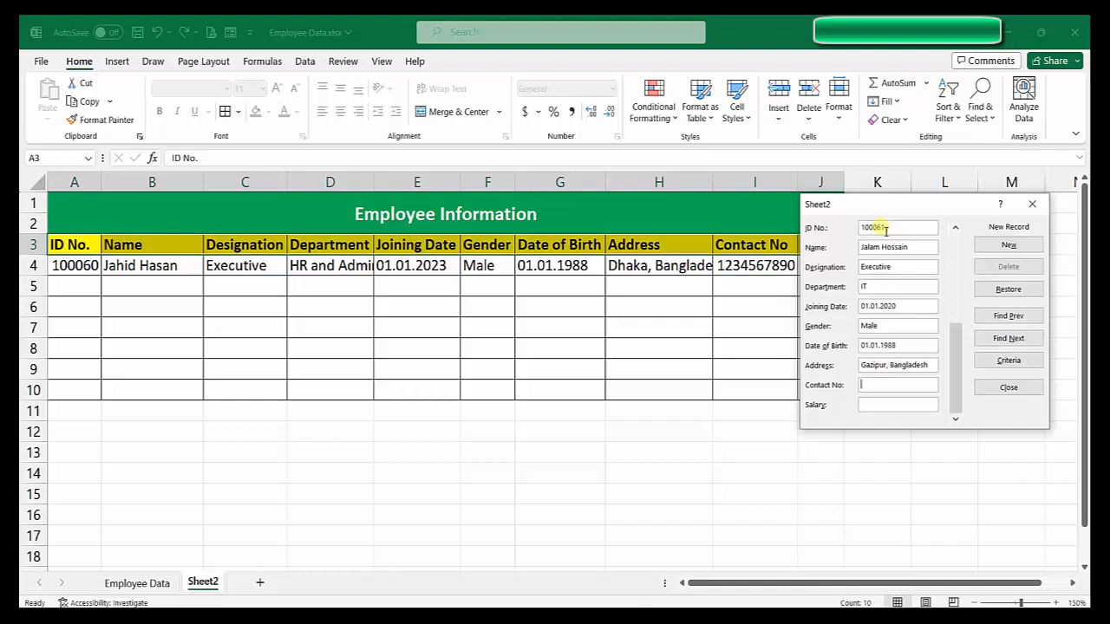
pyautogui.write('09876543210')
pyautogui.press('Tab')
pyautogui.write('53000')
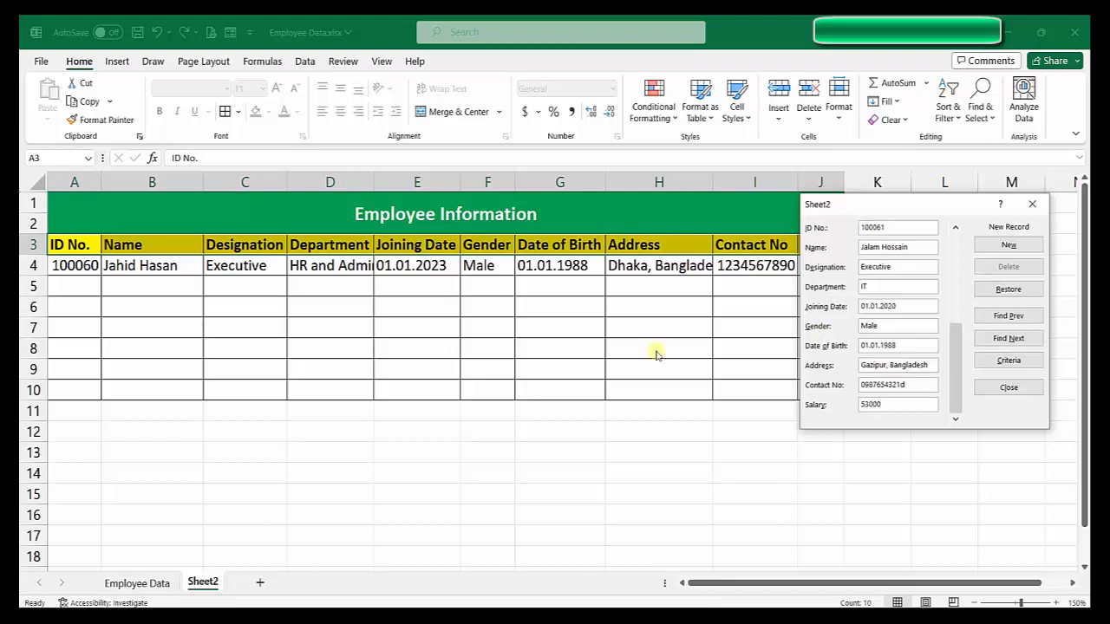
pyautogui.click(1008, 245)
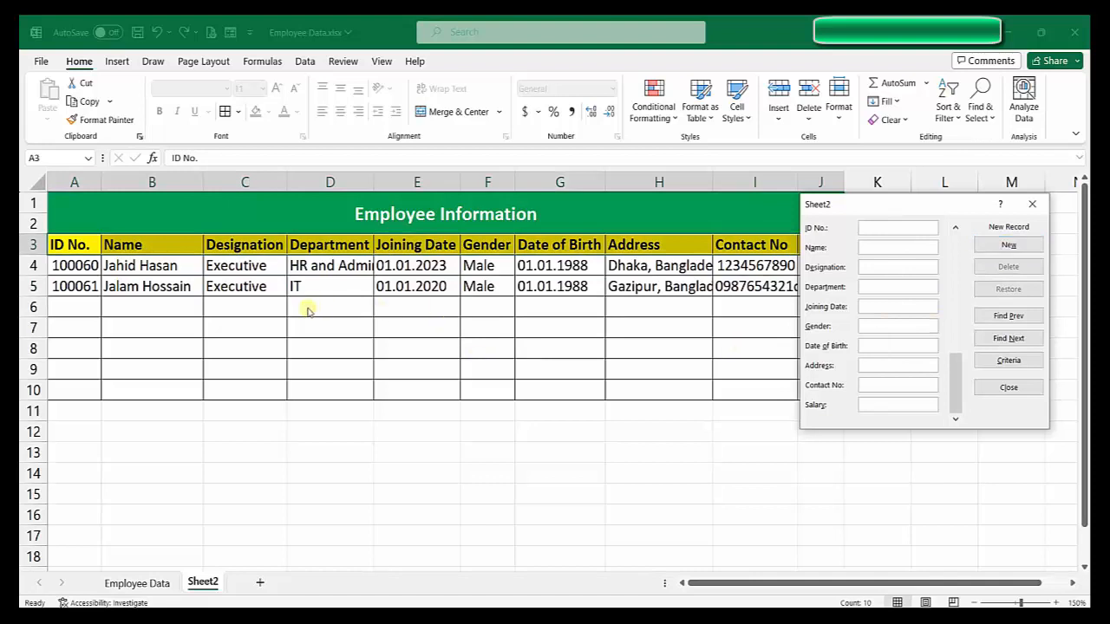
pyautogui.moveTo(882, 211); pyautogui.dragTo(616, 341)
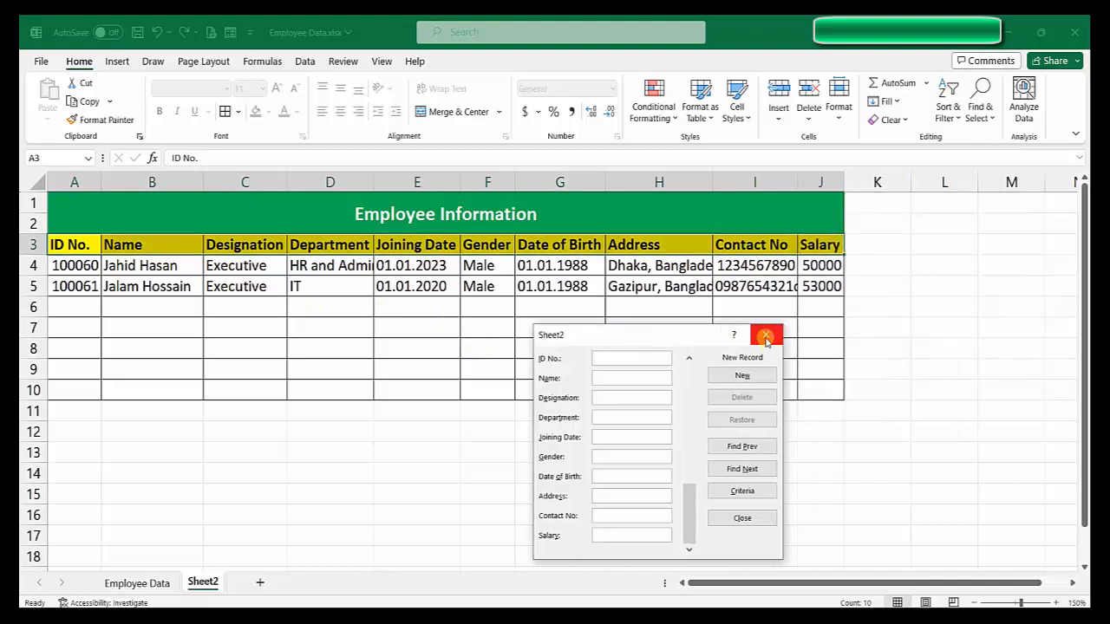
pyautogui.click(742, 519)
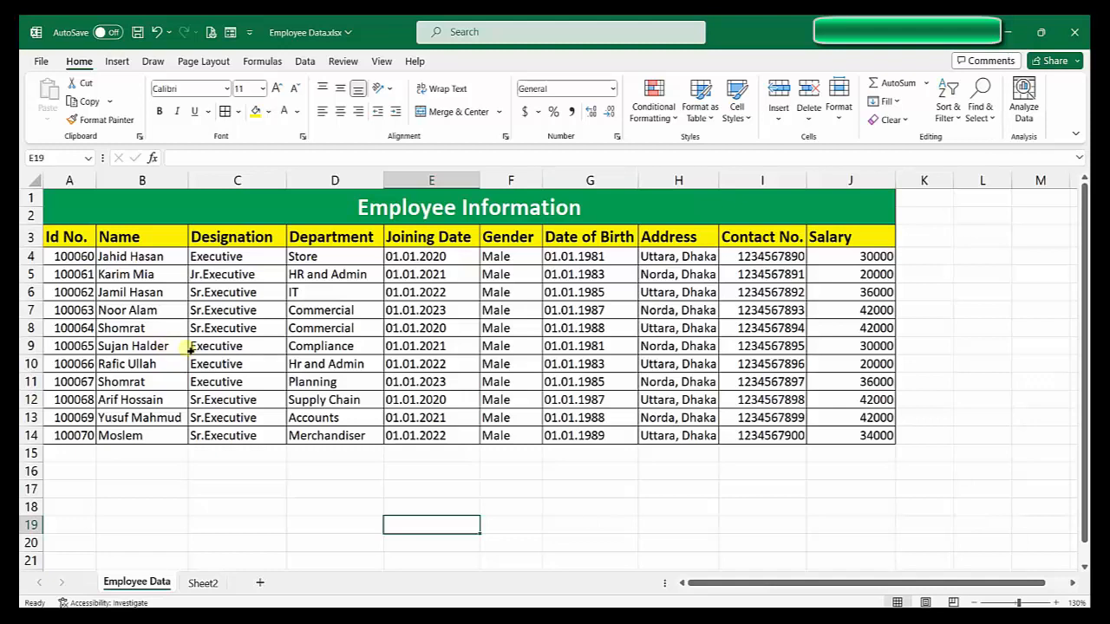
# Step: Overwrite B9 via AutoComplete from 'K' to duplicate B5's name, then select B4:B14
pyautogui.click(156, 293)
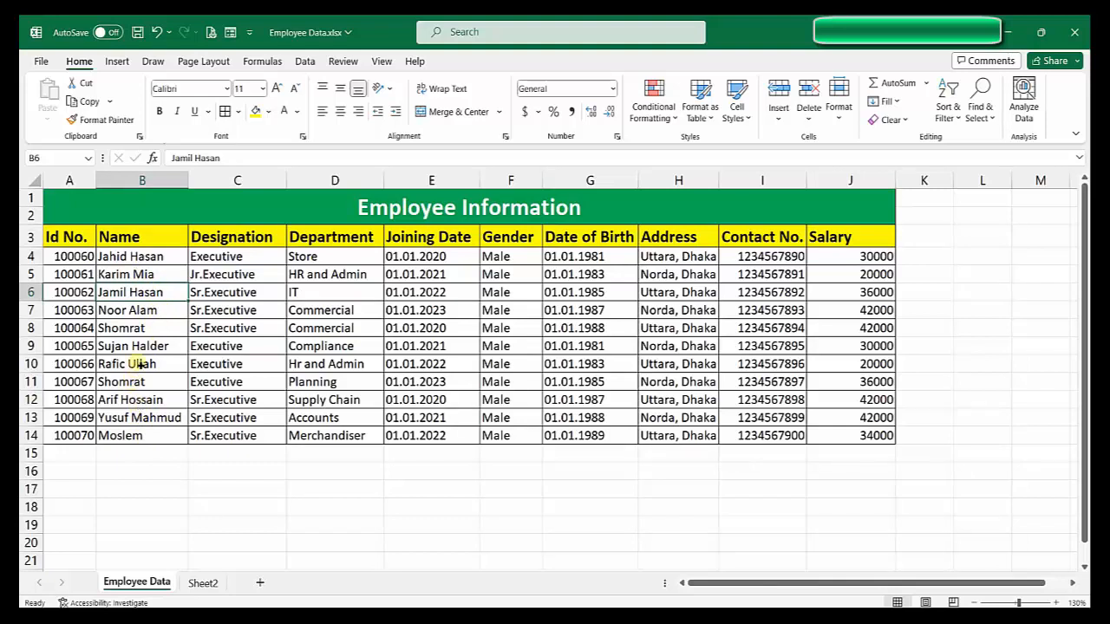
pyautogui.click(141, 275)
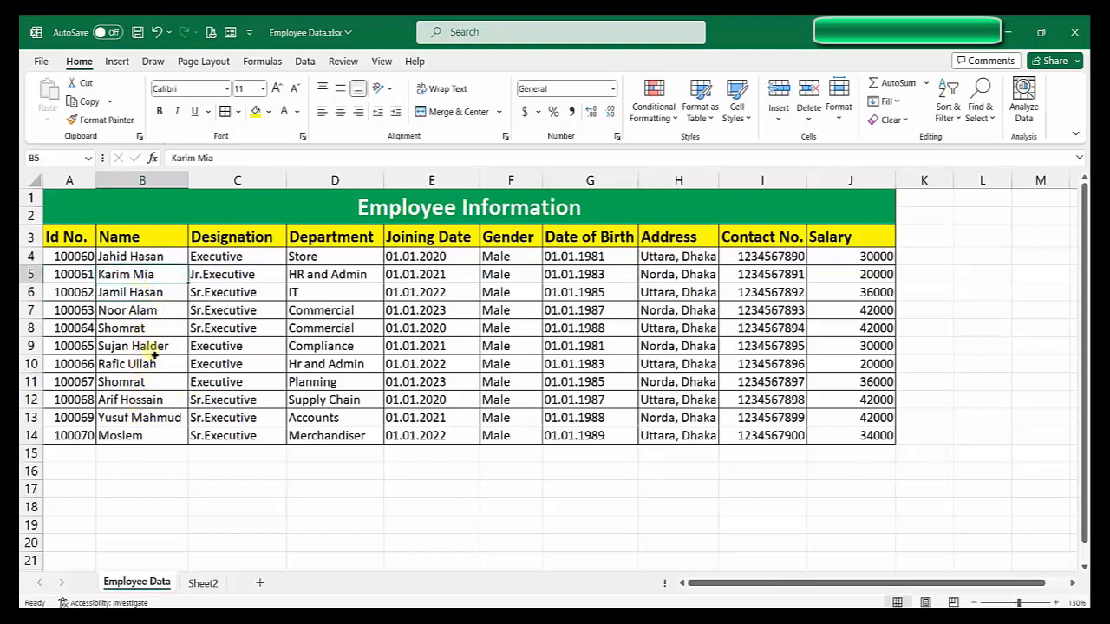
pyautogui.click(153, 351)
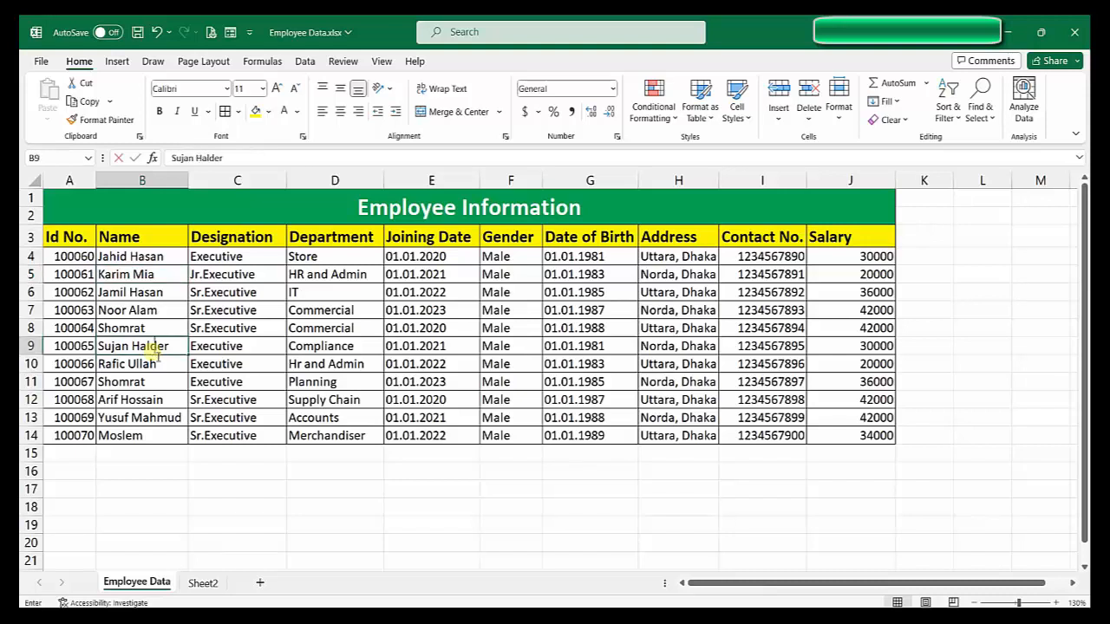
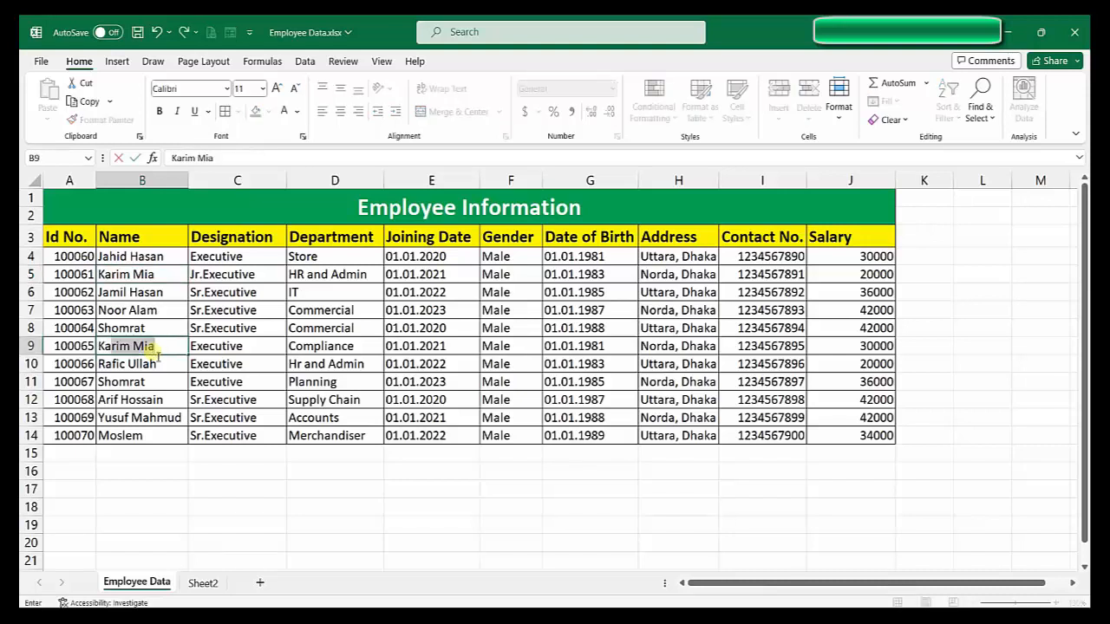
pyautogui.press('Return')
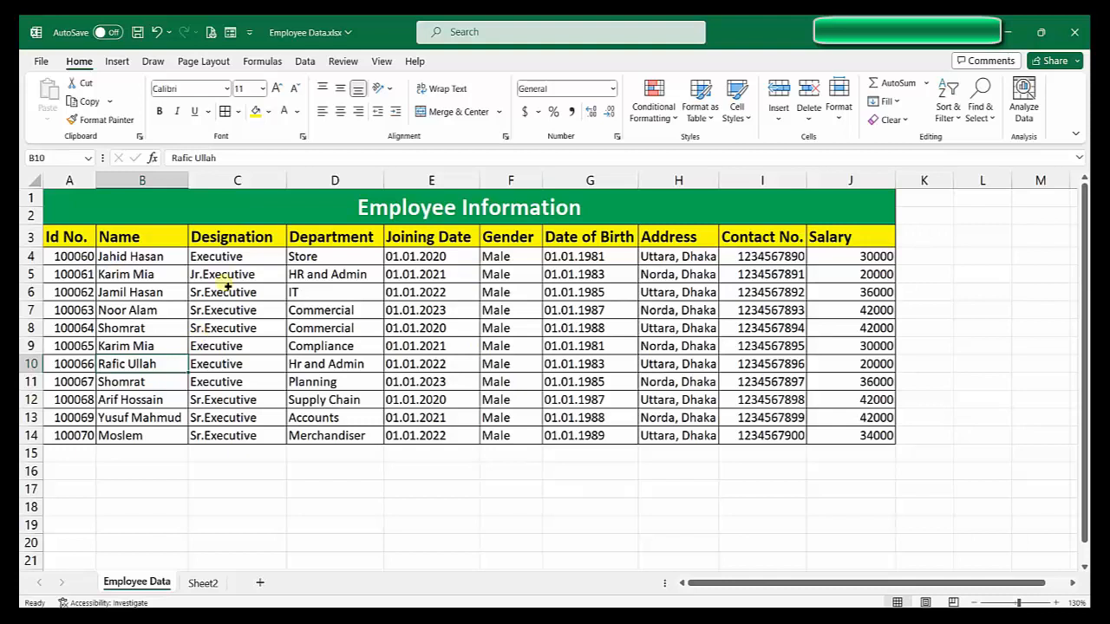
pyautogui.moveTo(174, 257); pyautogui.dragTo(148, 425)
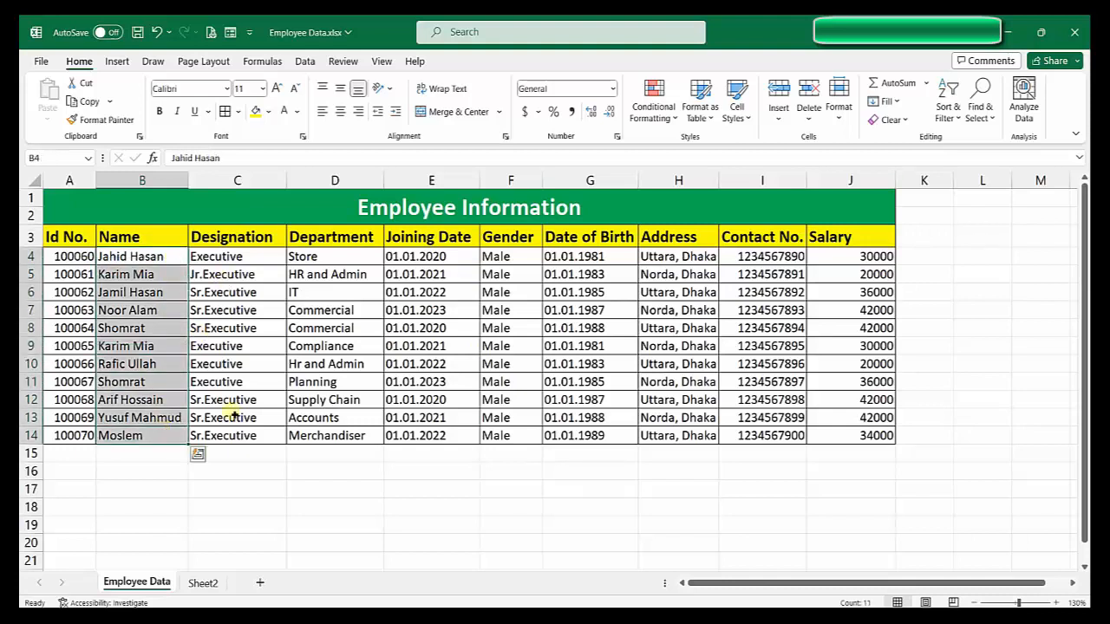
pyautogui.click(653, 100)
pyautogui.moveTo(674, 153)
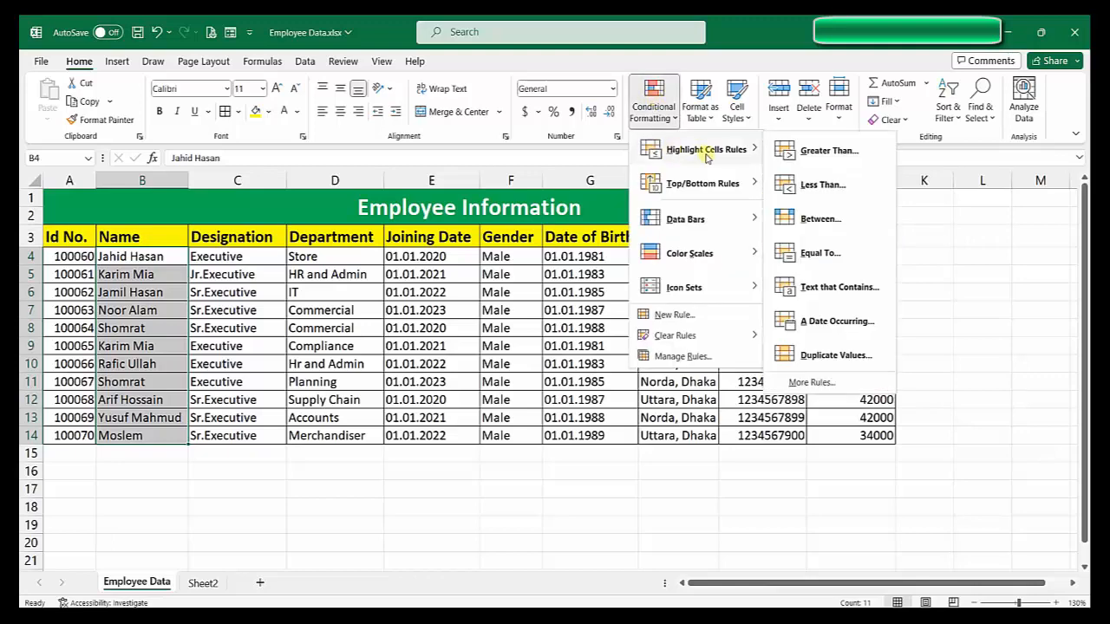
pyautogui.click(835, 356)
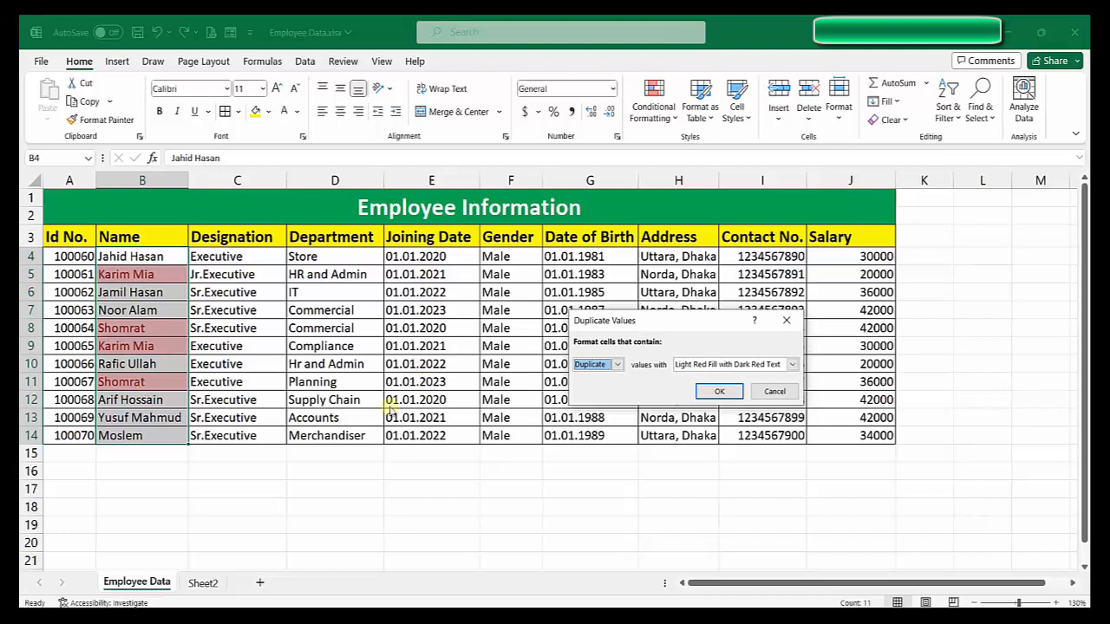
pyautogui.click(774, 391)
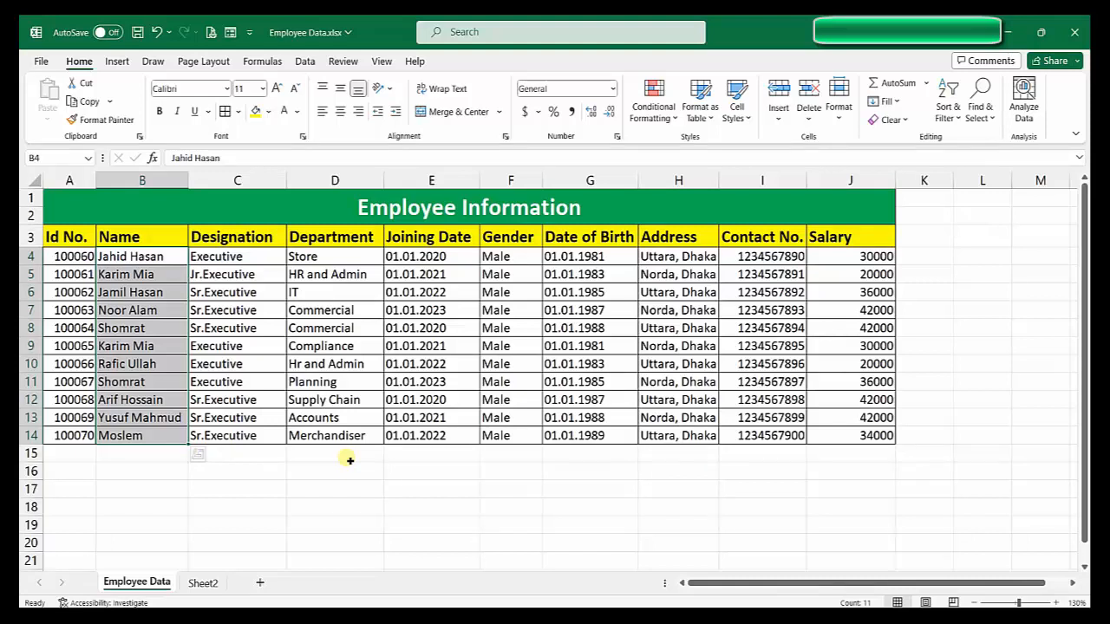
pyautogui.click(262, 452)
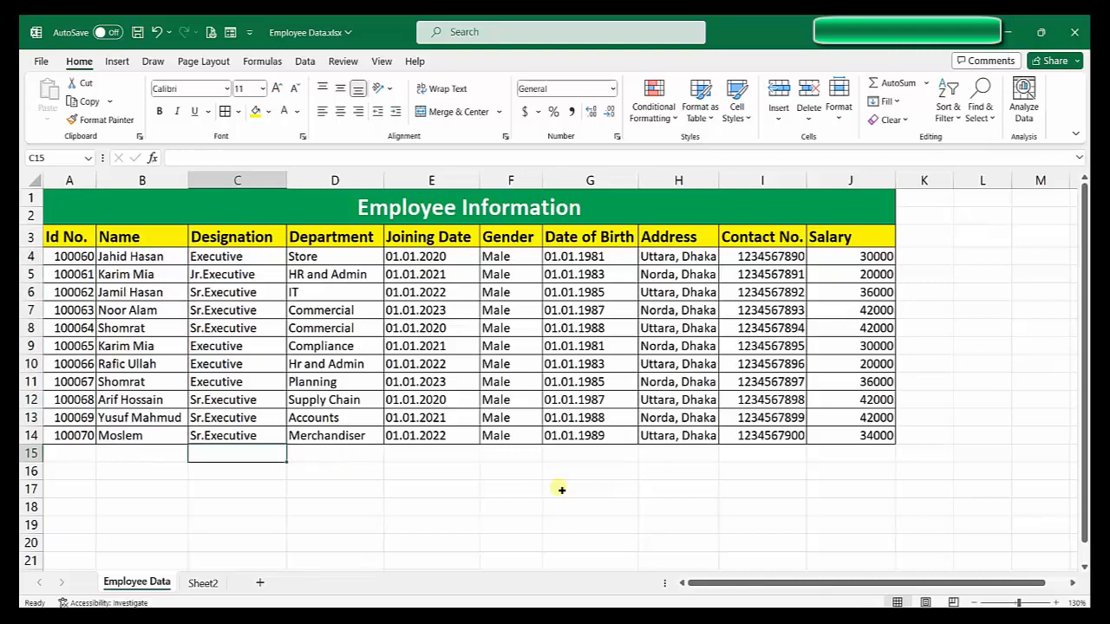